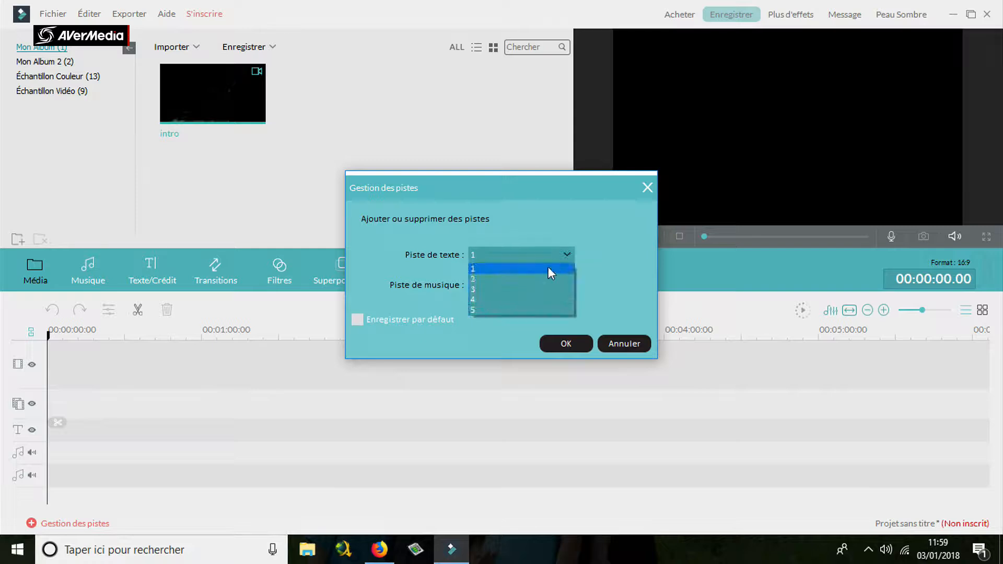
Check the selectable numbers of text and music tracks in the track manager, and close it without applying changes.
left_click(499, 351)
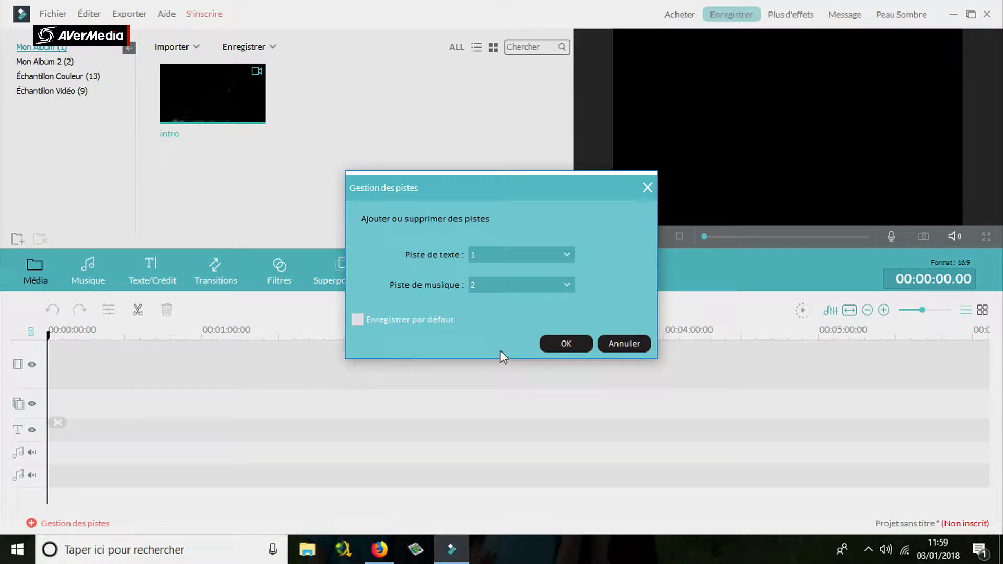
left_click(515, 287)
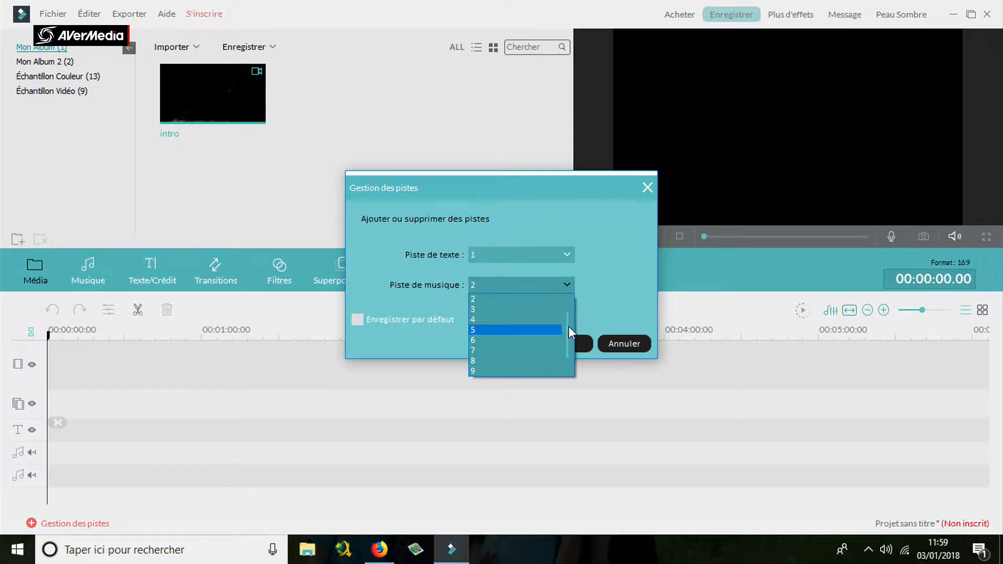
scroll(568, 326, "down", 1)
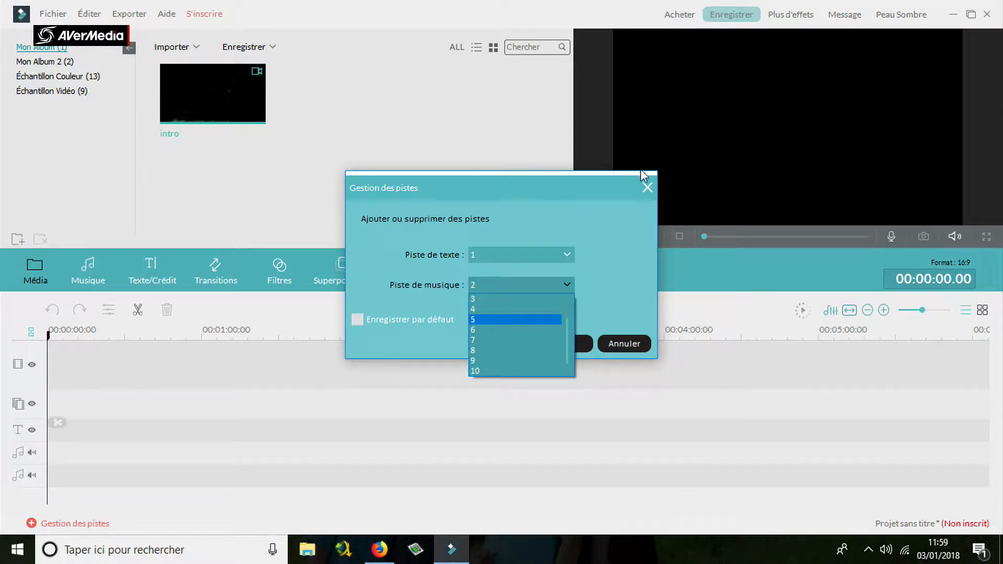
left_click(644, 193)
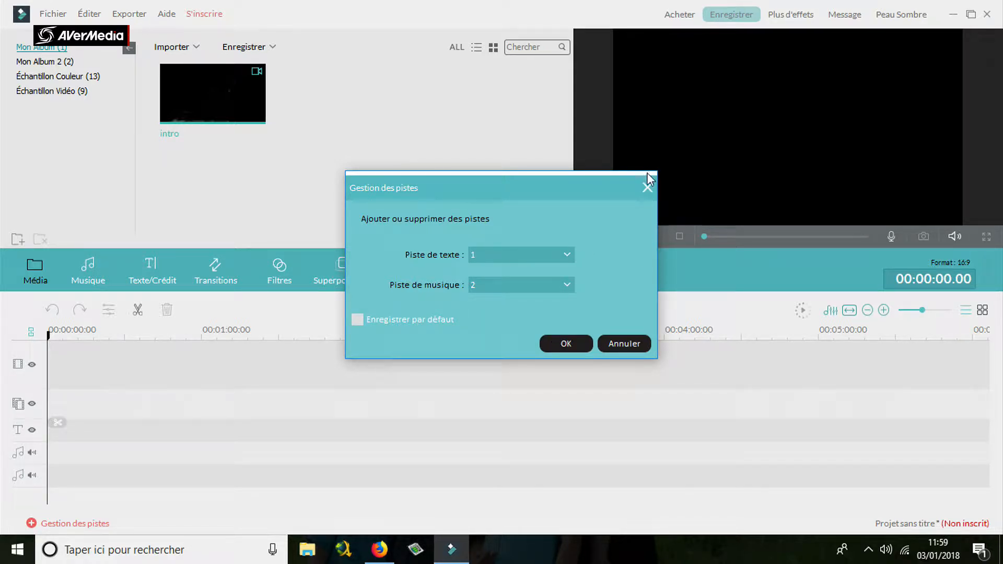
left_click(651, 190)
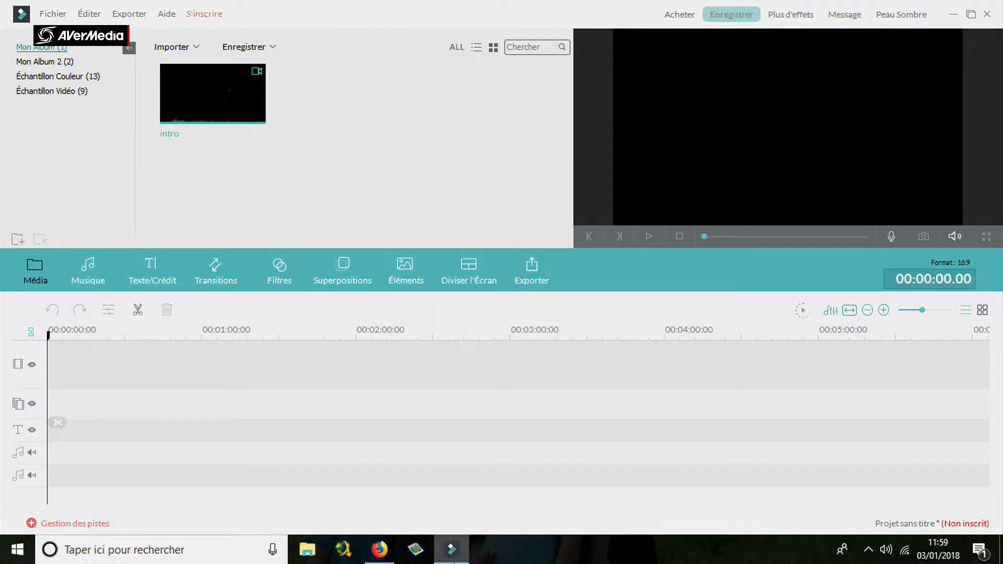
View the Filmora Video Editor download page in Firefox, return to Filmora and try to export the empty project.
left_click(379, 549)
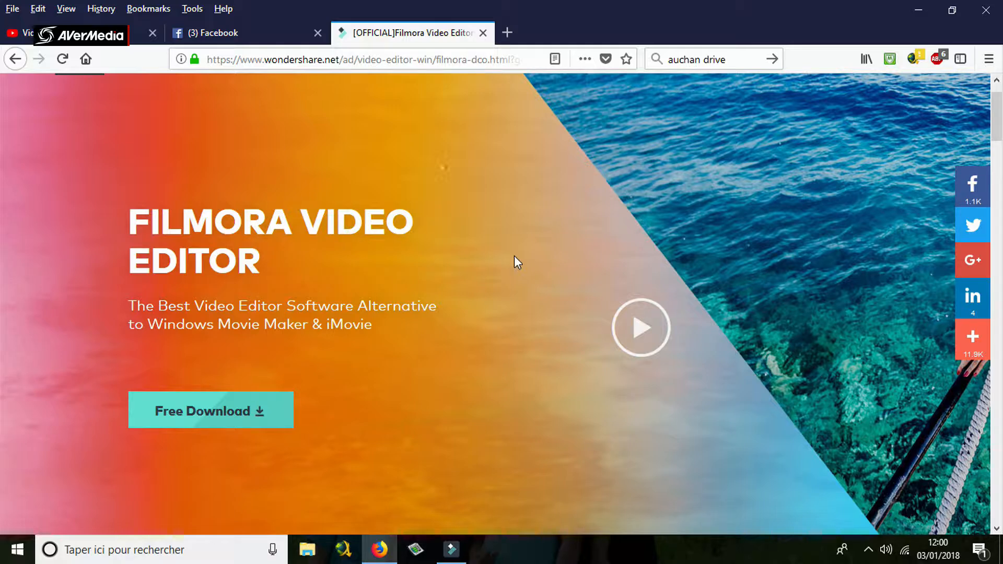
left_click(452, 549)
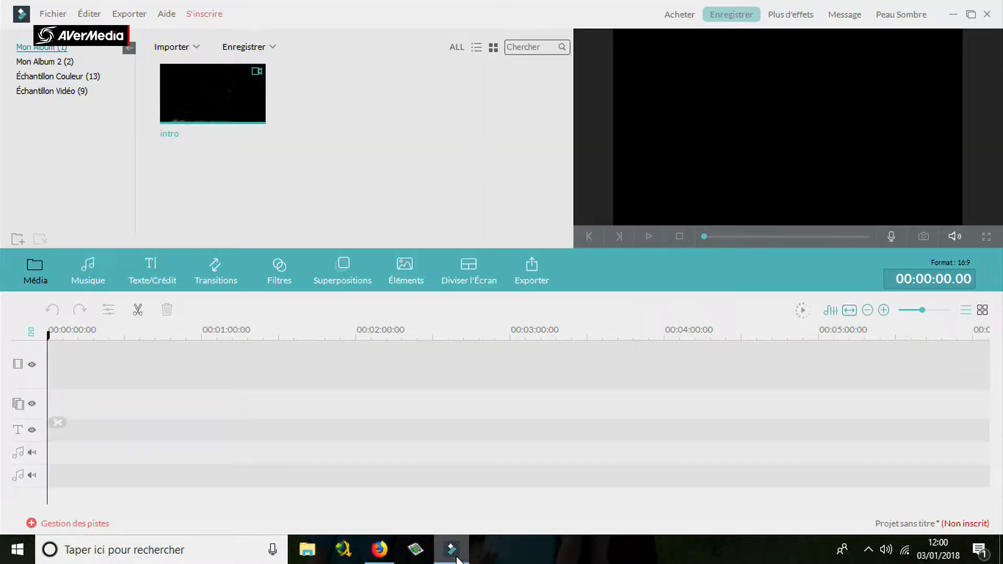
left_click(538, 273)
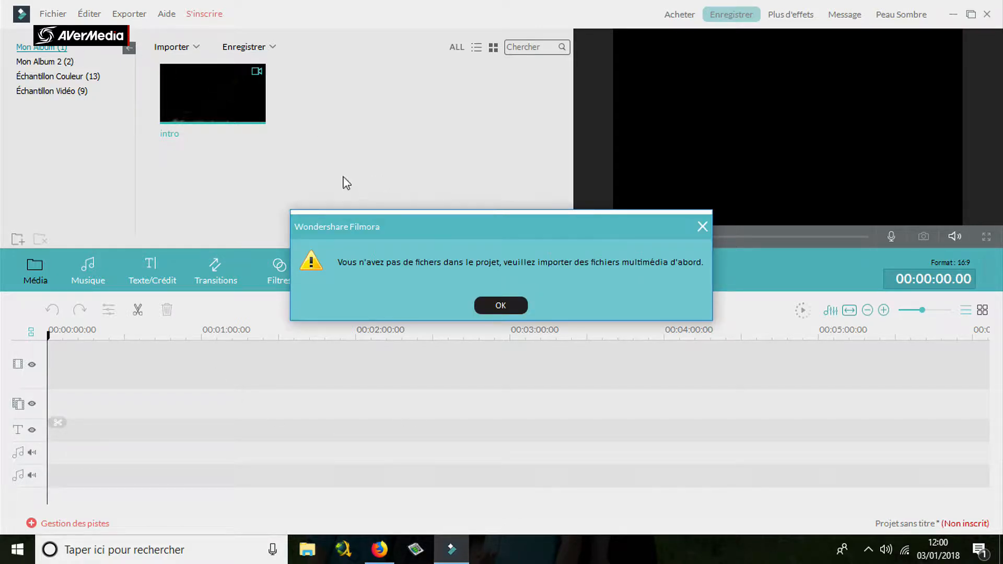
left_click(508, 307)
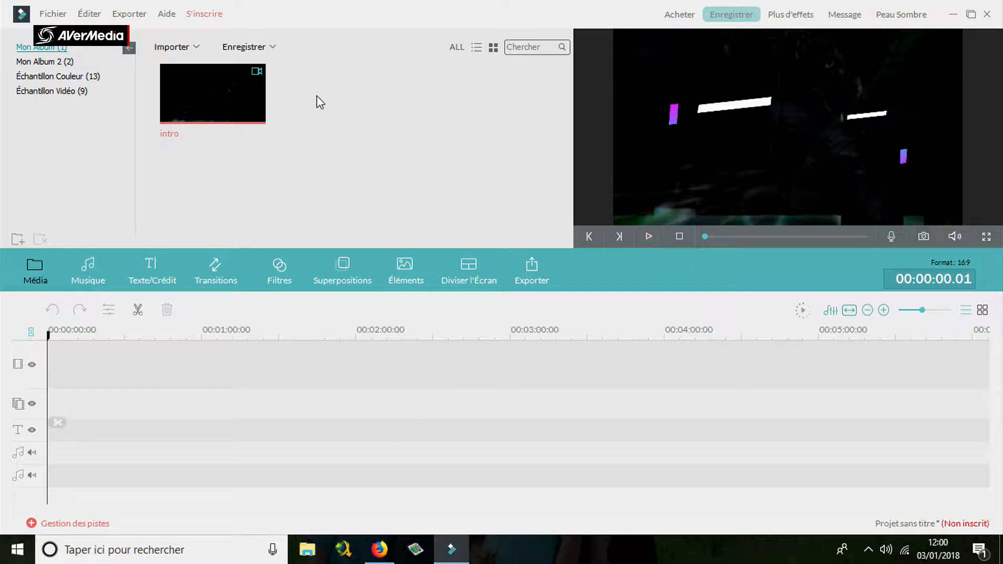
Add the intro clip to the start of the video track.
left_click_drag(243, 99, 85, 362)
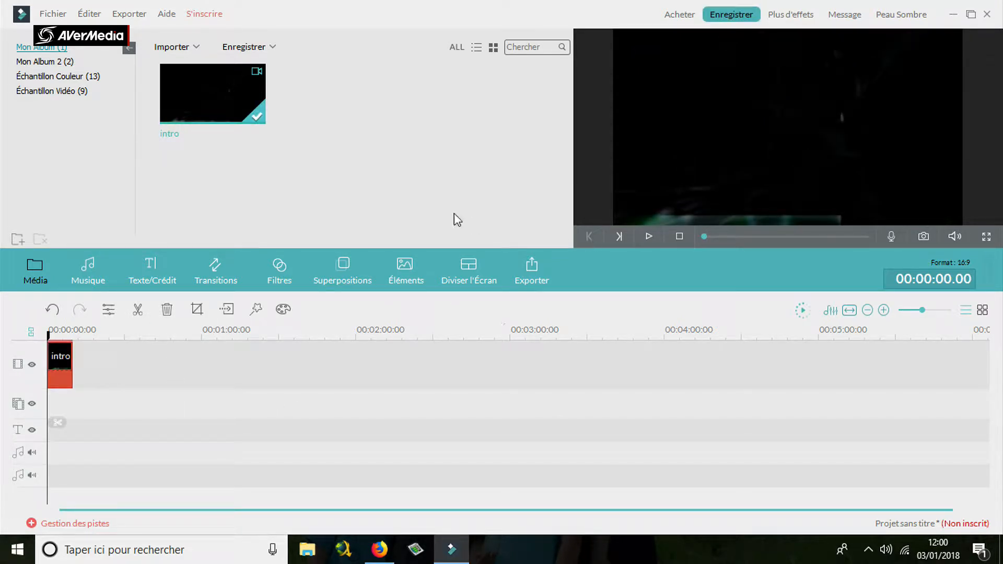
Start exporting the project to view the trial-version notice and the registration form, and close both without registering.
left_click(510, 280)
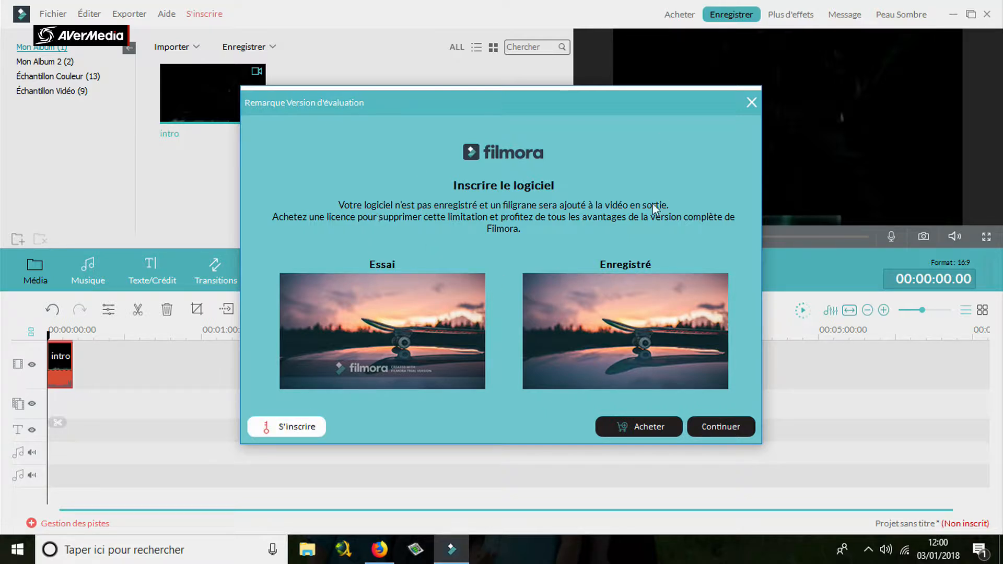
left_click(305, 426)
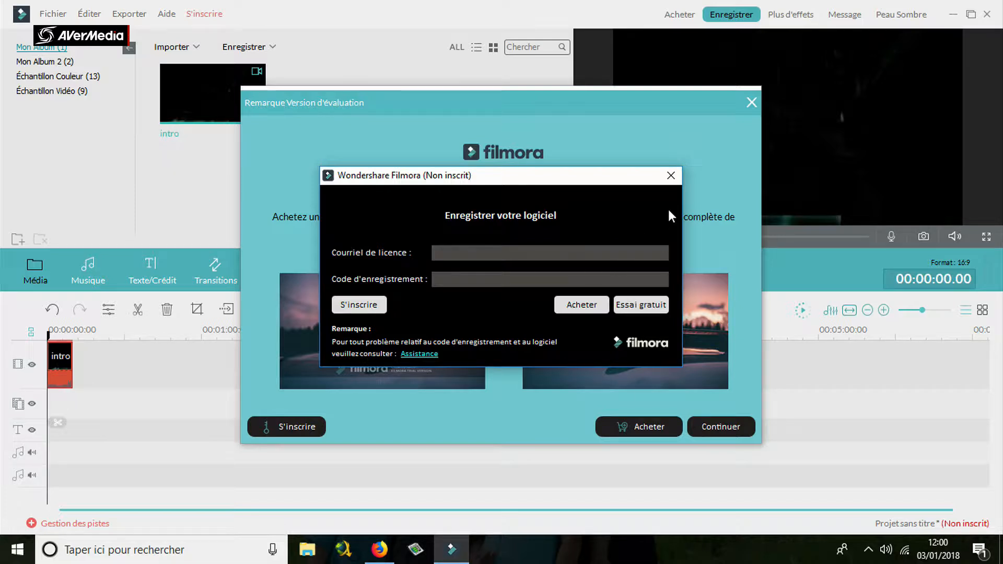
left_click(670, 176)
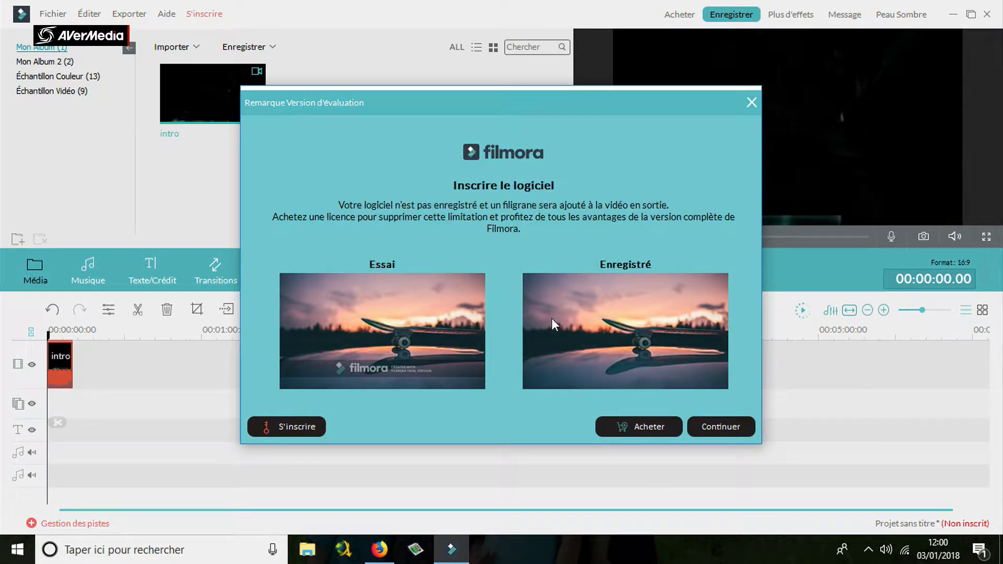
left_click(751, 103)
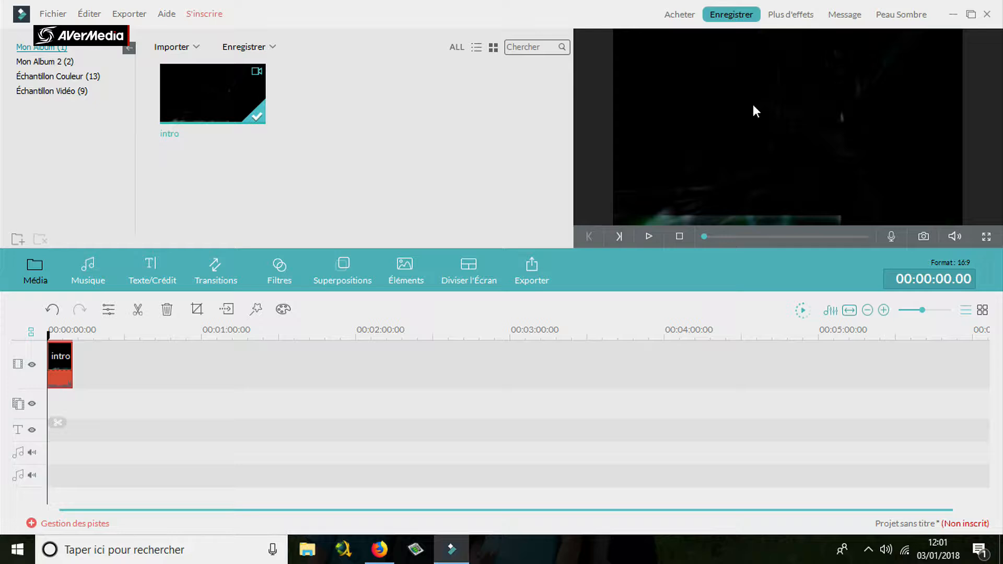
Open the OneDrive folder in File Explorer, dismiss the OneDrive setup and play the musique mario video.
left_click(319, 558)
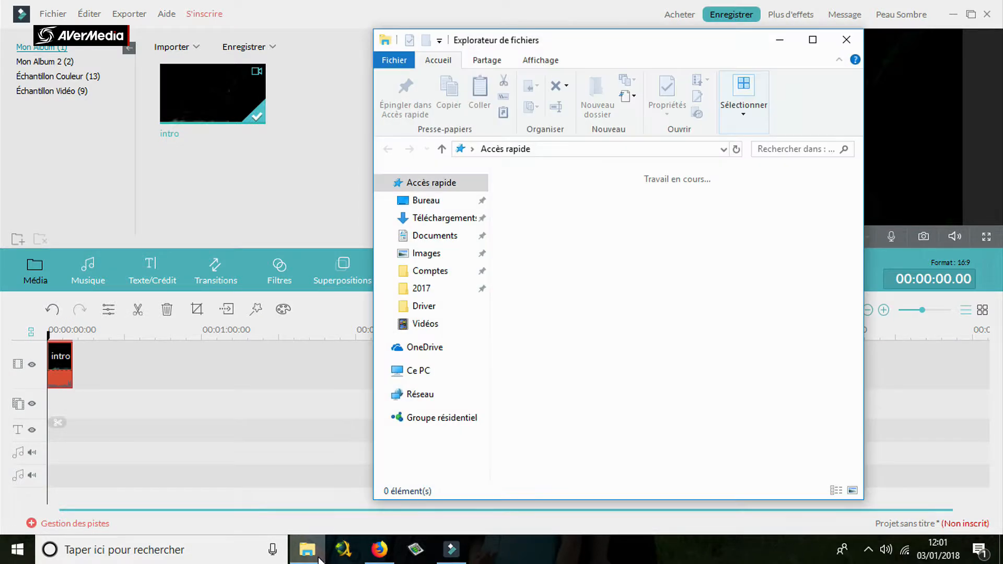
left_click(430, 349)
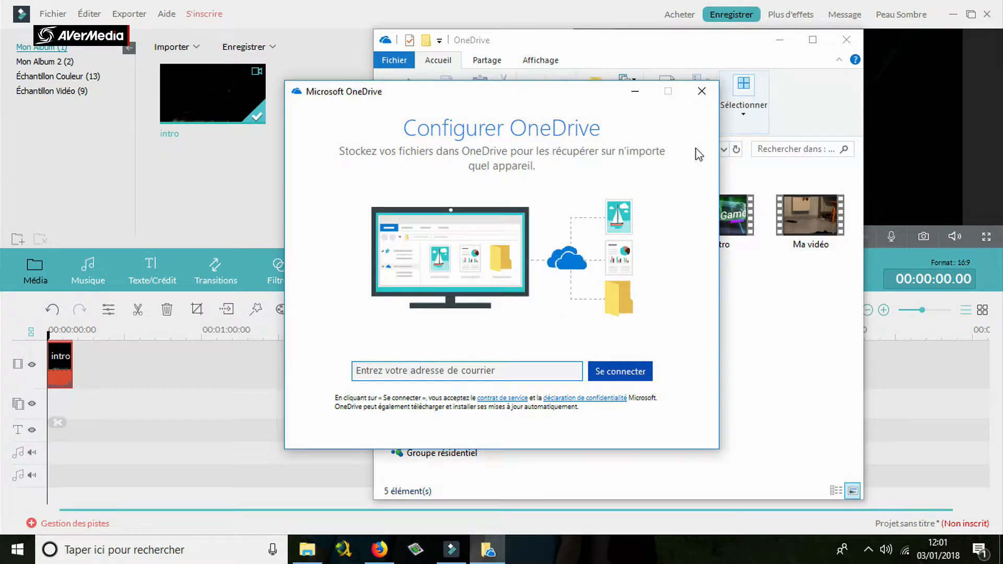
left_click(702, 91)
left_click(536, 318)
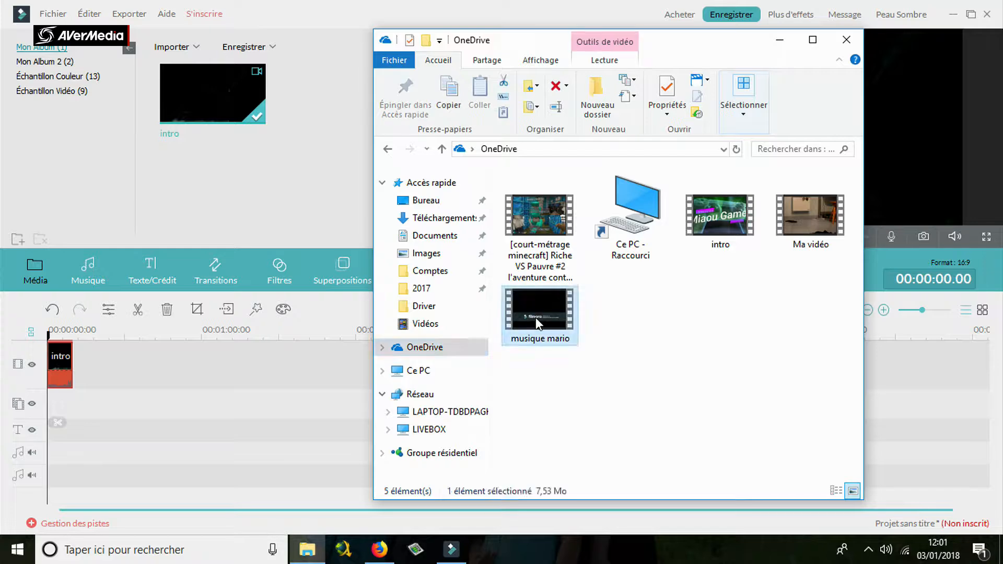
double_click(535, 318)
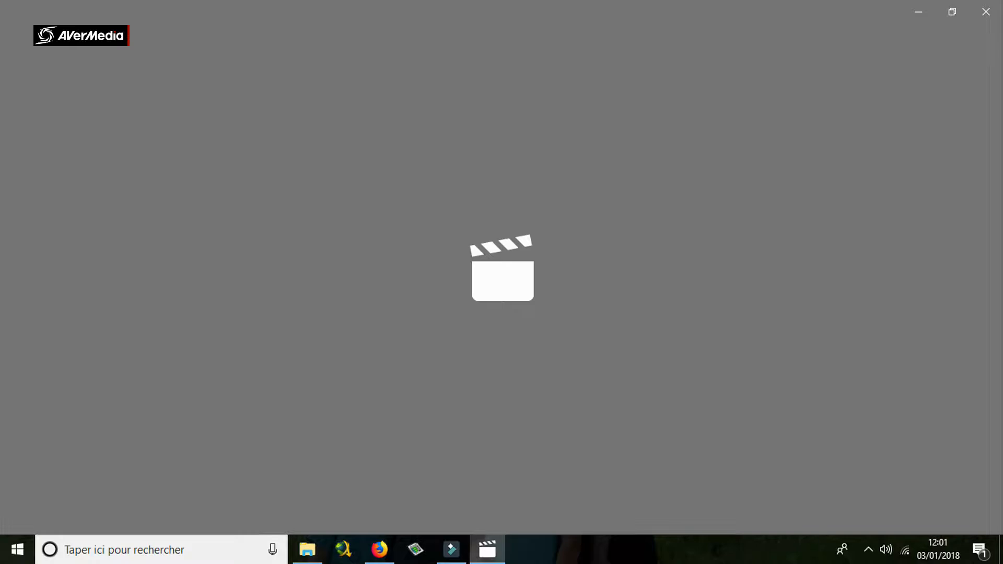
Examine the trial watermark in the musique mario video, skip to its end and close the Films et TV player.
left_click(379, 549)
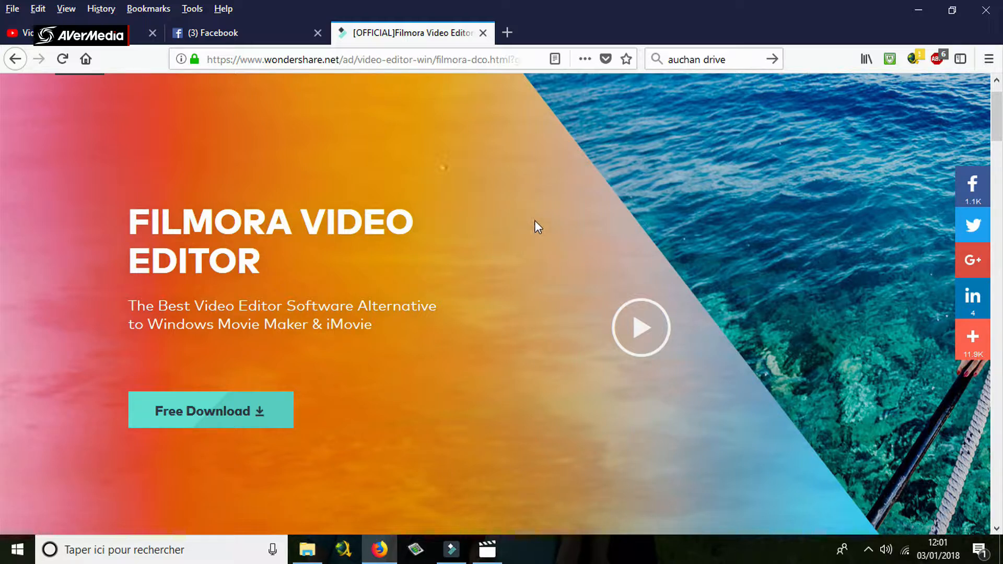
left_click(451, 549)
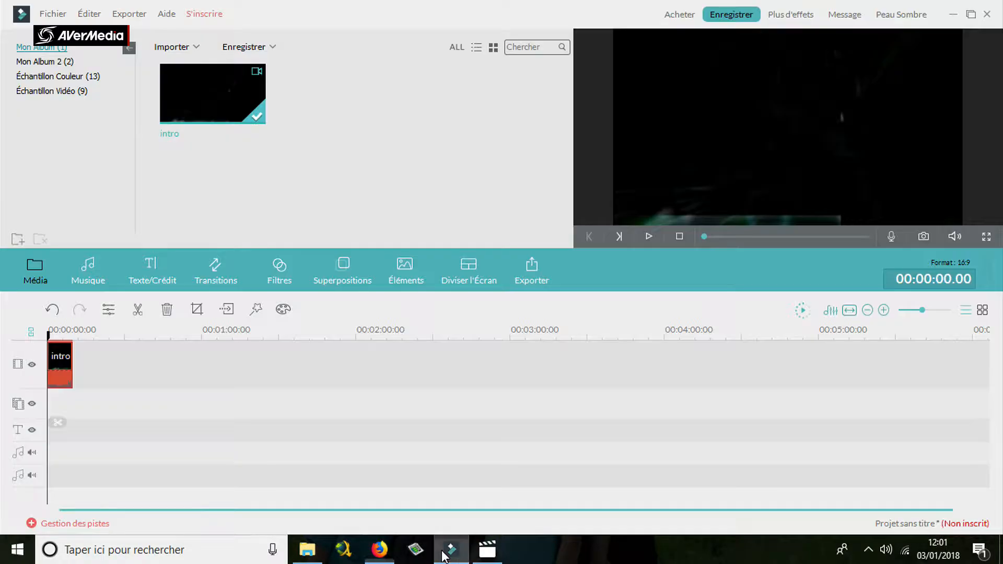
left_click(485, 553)
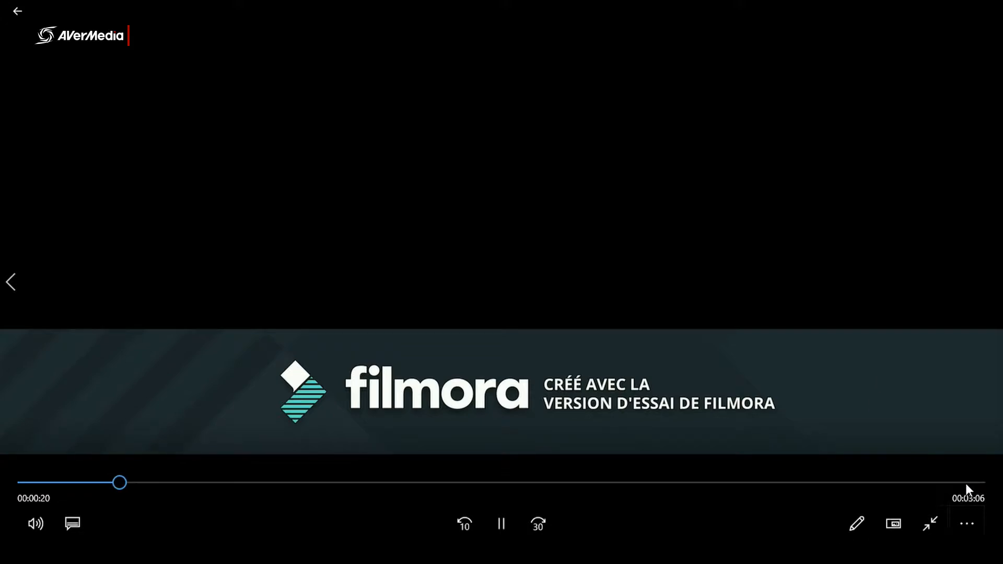
left_click(966, 483)
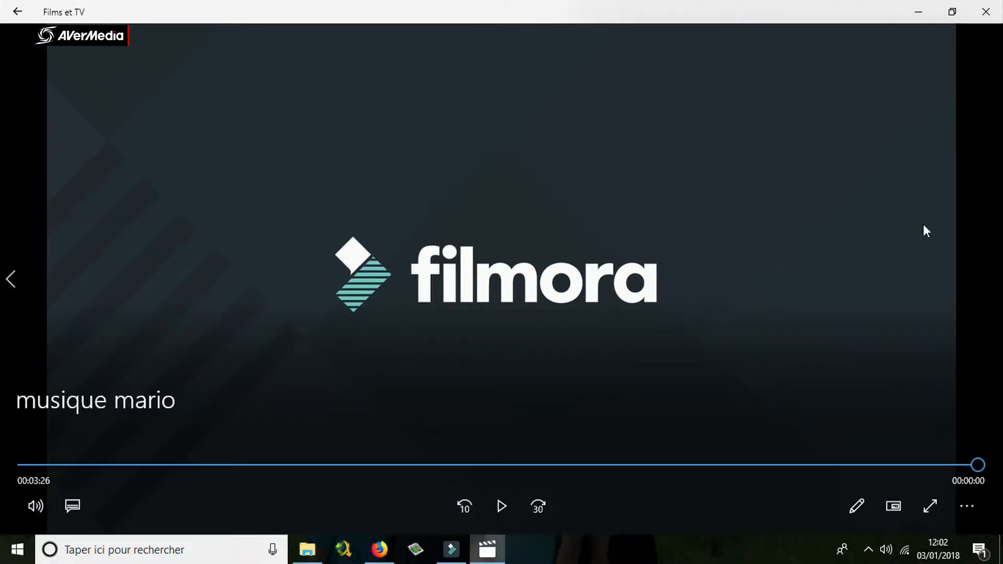
left_click(996, 18)
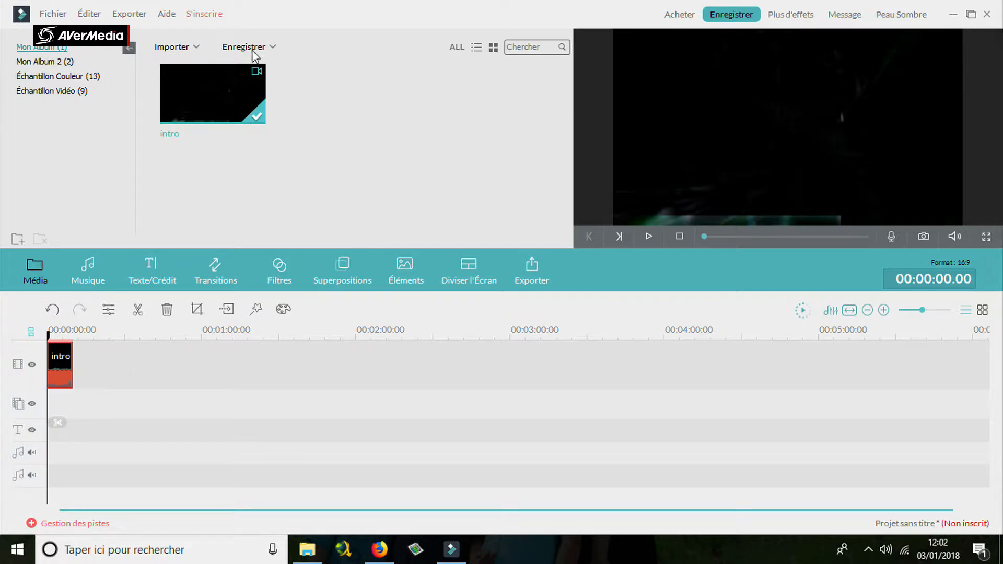
Import the musique mario video from OneDrive and place it on the video track directly after the intro clip.
left_click(173, 50)
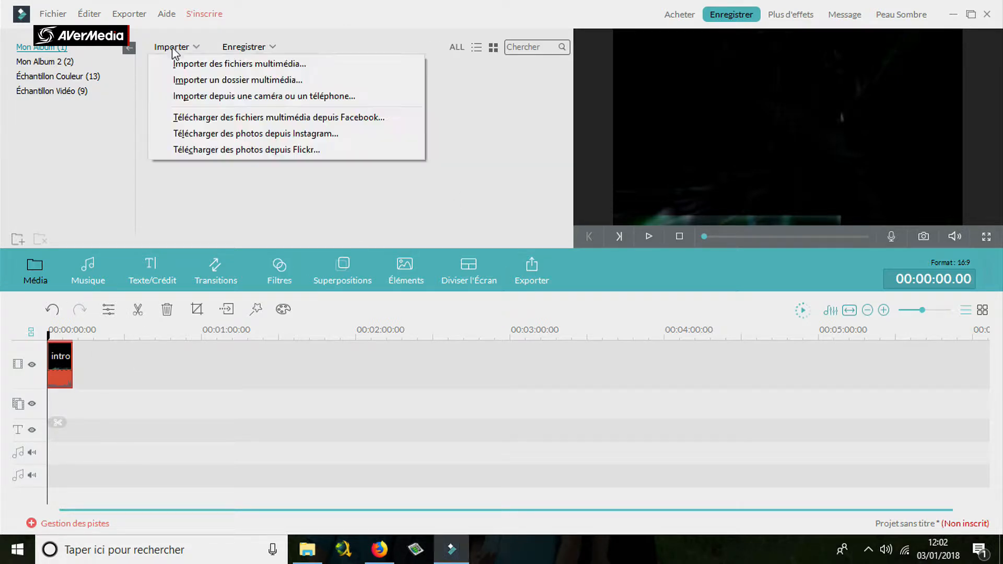
left_click(193, 64)
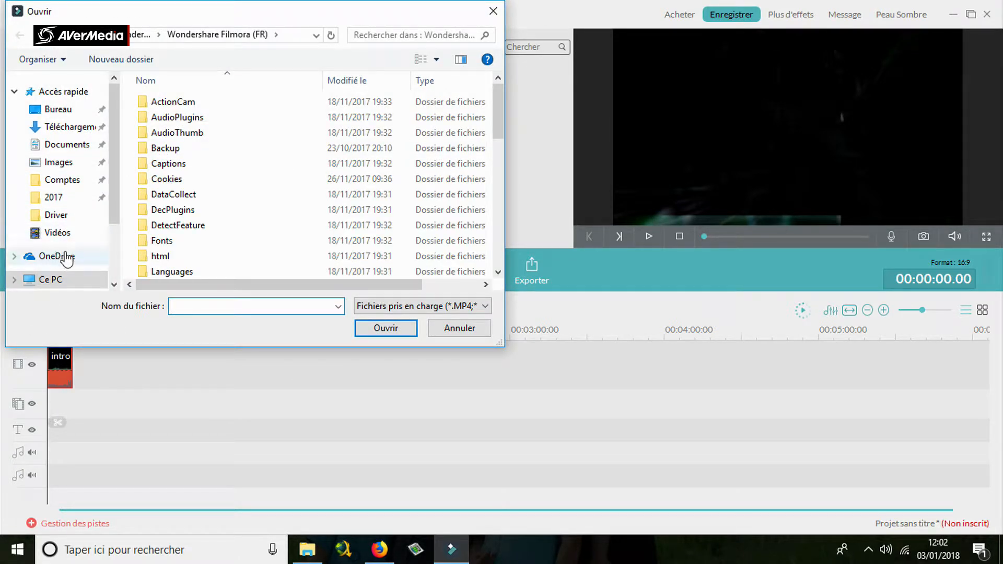
left_click(63, 257)
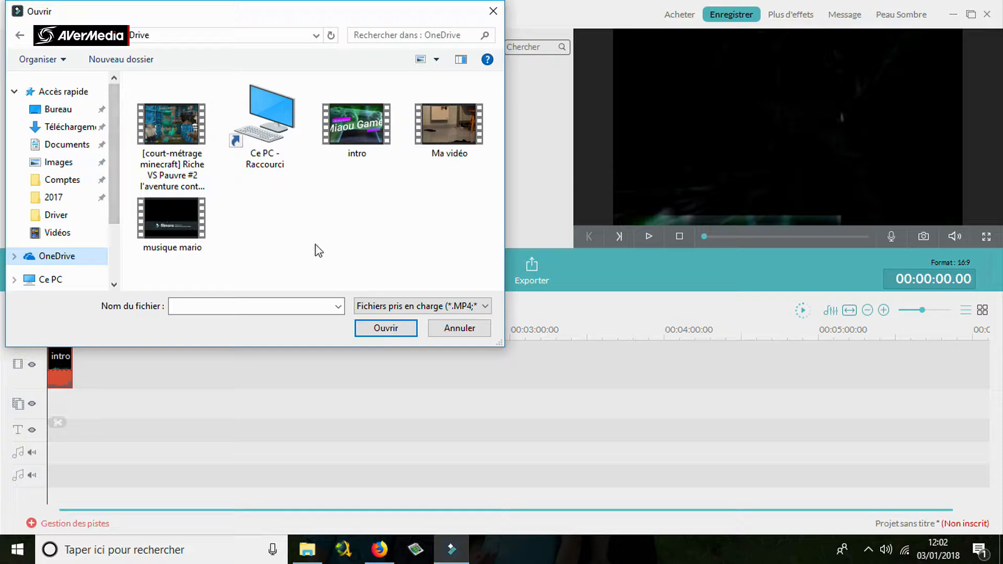
left_click(177, 236)
left_click_drag(226, 235, 185, 231)
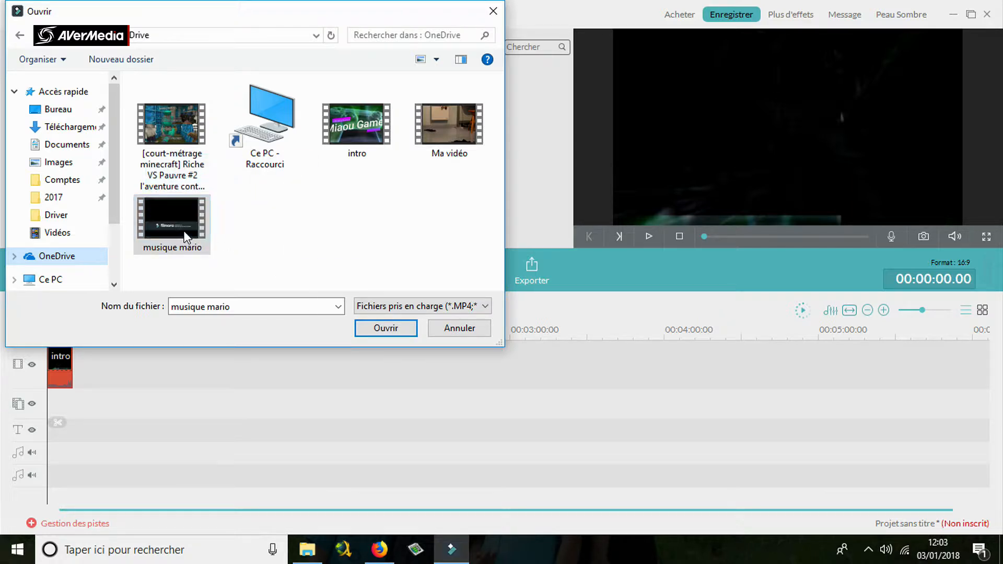
left_click(395, 333)
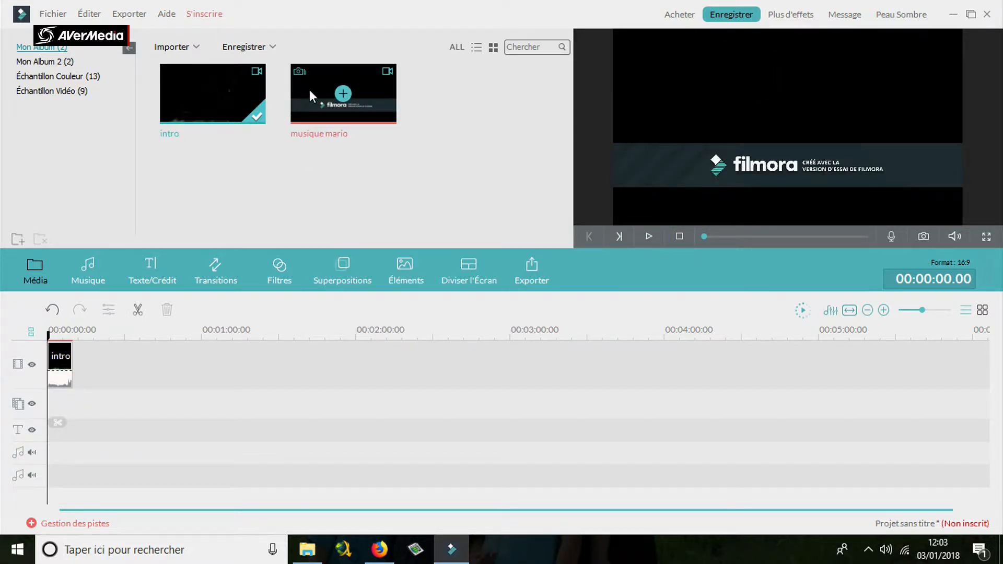
left_click_drag(380, 97, 154, 371)
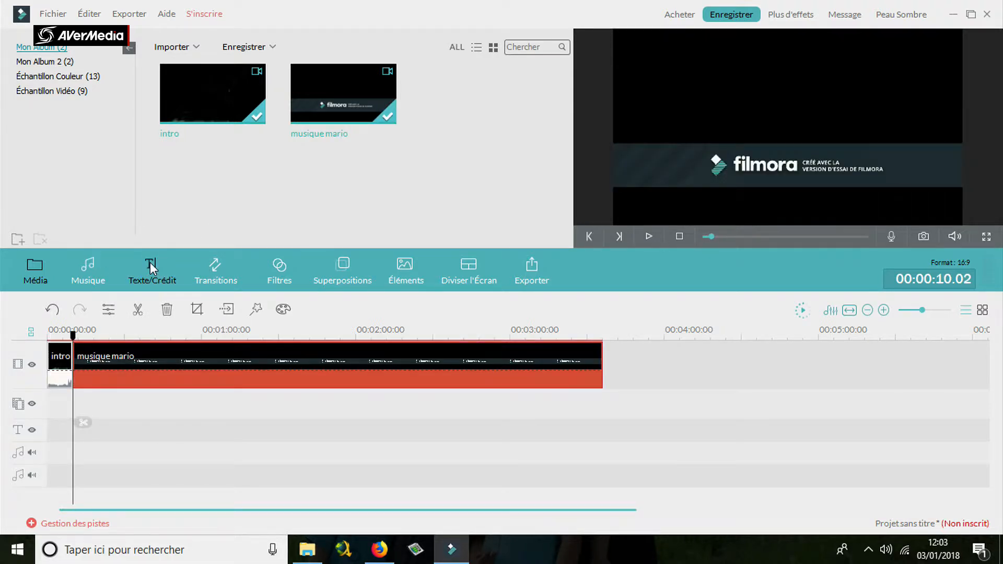
Play the timeline from the start to check the passage from the intro to the musique mario clip, and pause.
left_click_drag(73, 339, 45, 339)
left_click(649, 237)
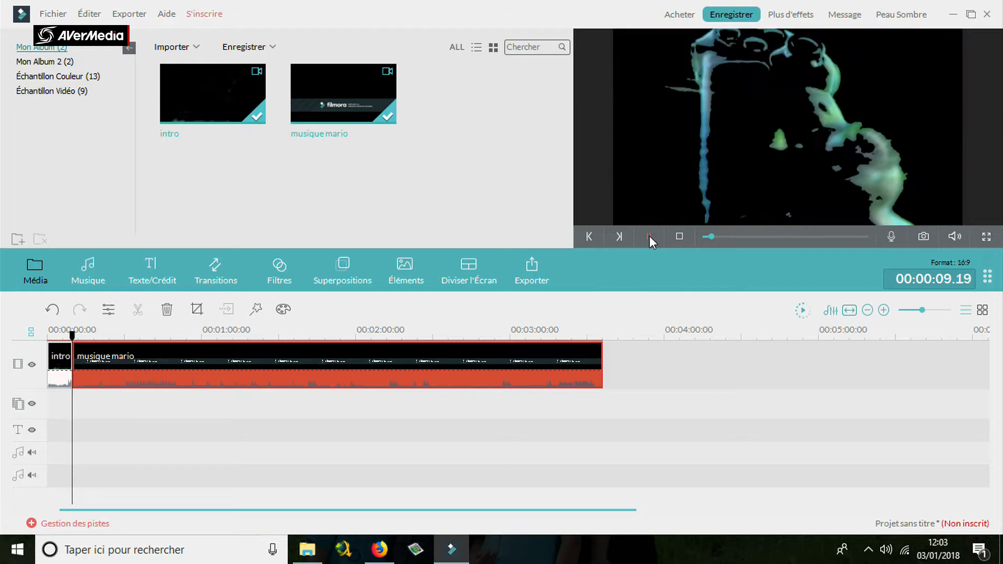
left_click(650, 236)
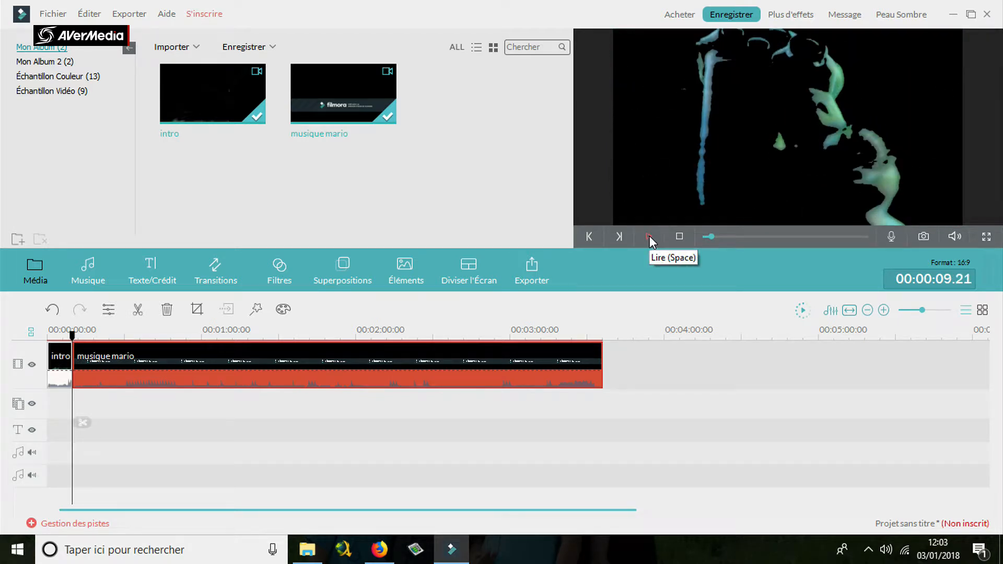
left_click(650, 236)
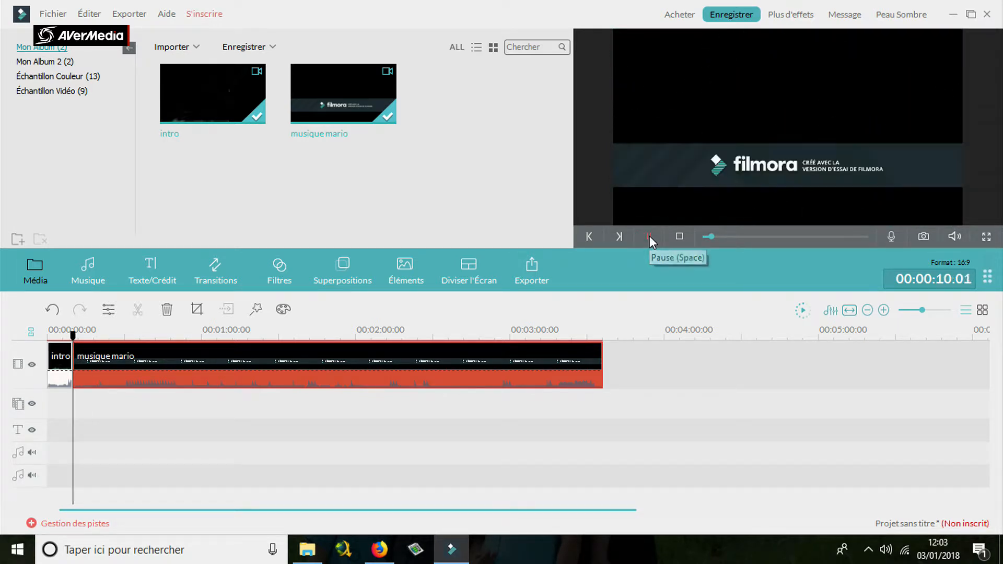
left_click(649, 236)
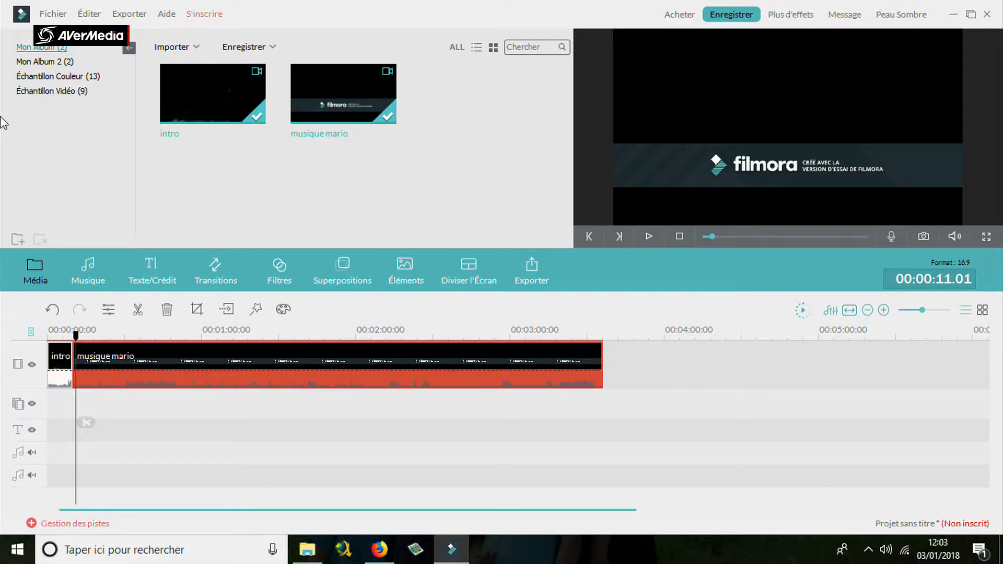
Browse the sample colour and sample video albums in the media library.
left_click(34, 77)
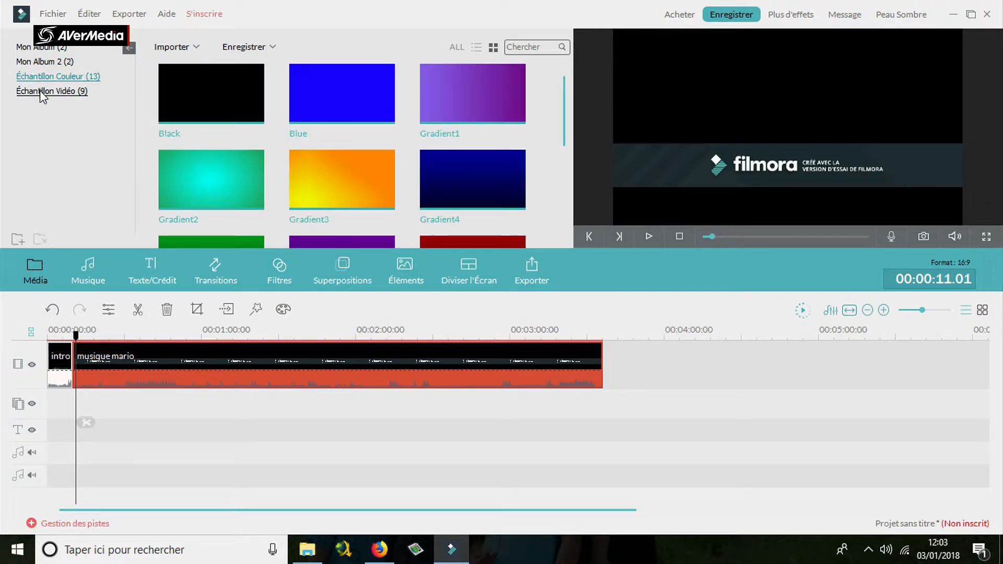
left_click(41, 91)
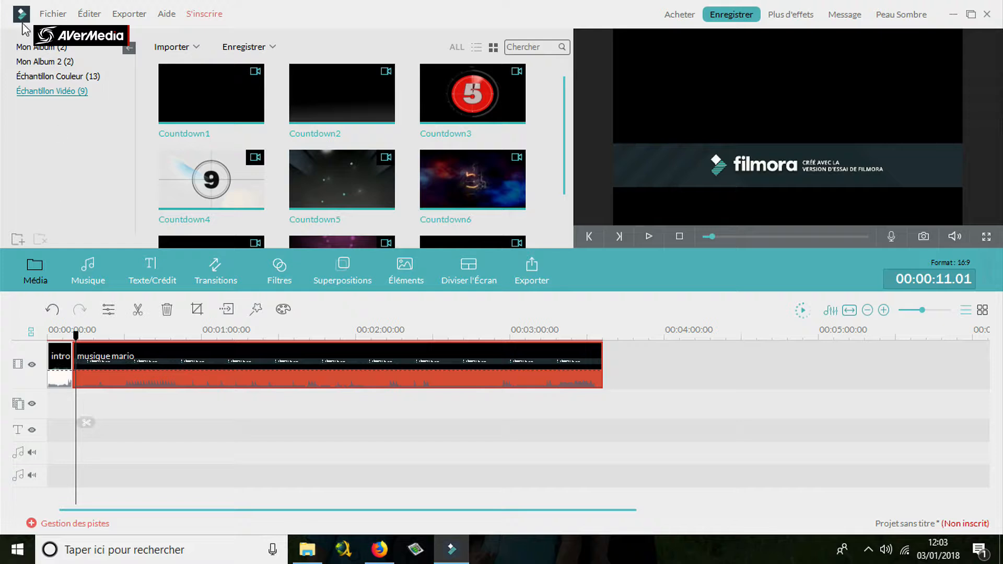
Show the clips stored in Mon Album 2 and Mon Album.
left_click(49, 63)
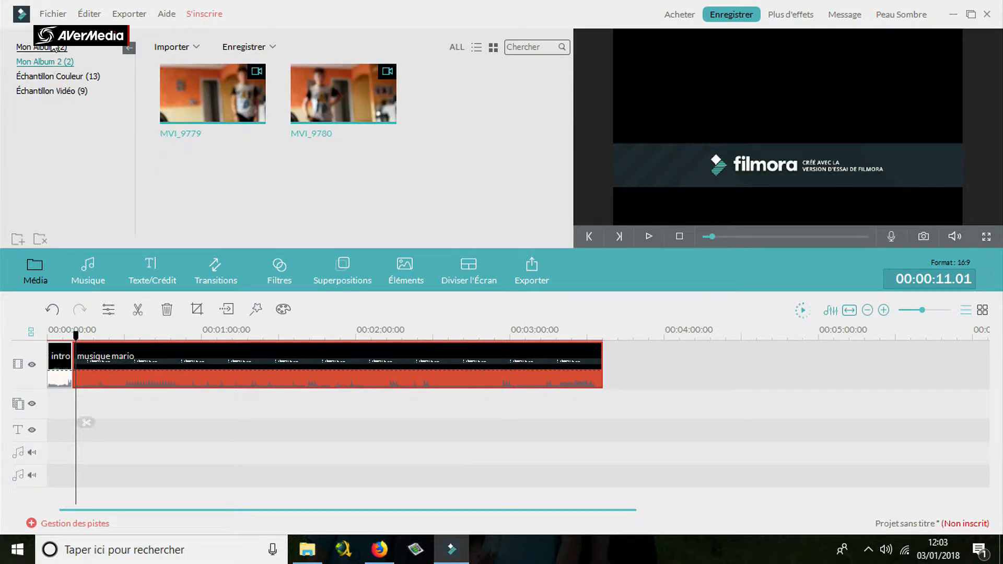
left_click(54, 47)
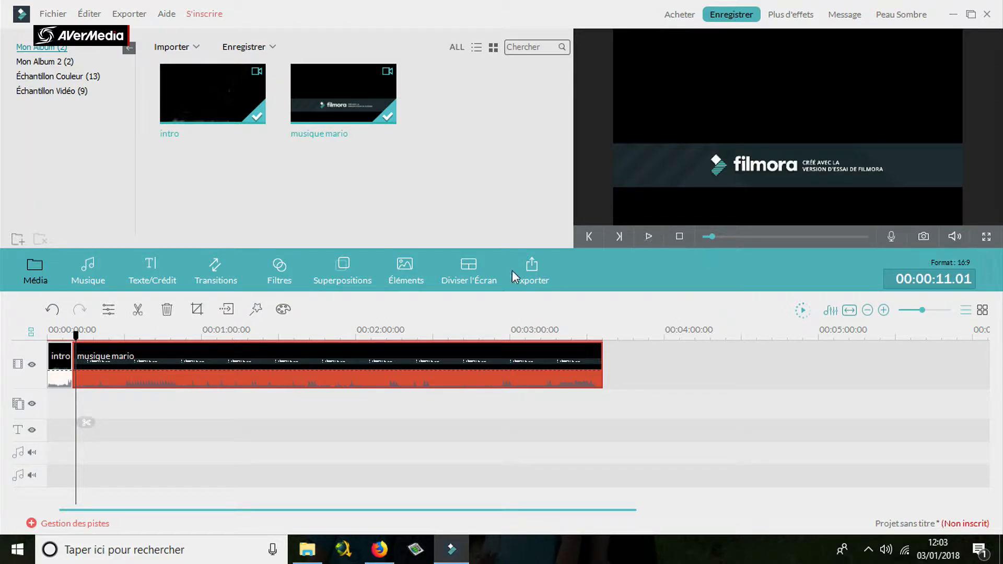
Browse the text and credit templates by category: Personnaliser, Ouverture, Titres, tiers inférieur, Sous-titre and Crédits Fin.
left_click(151, 281)
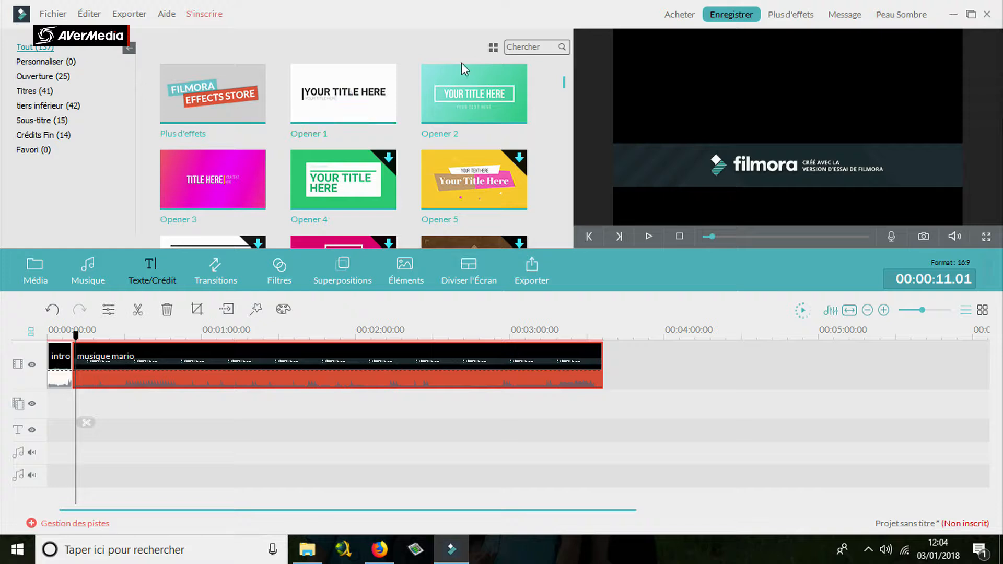
left_click_drag(568, 83, 566, 37)
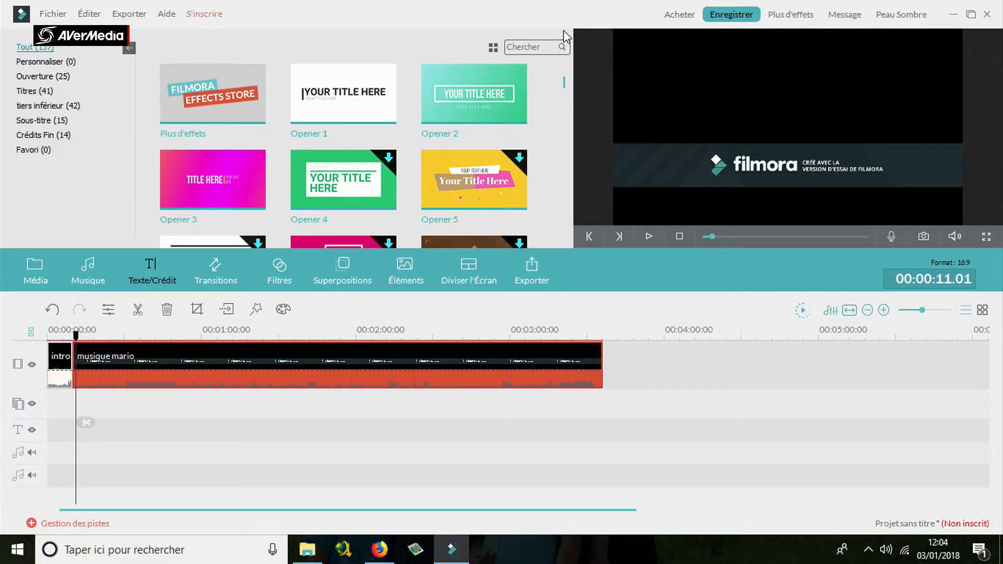
left_click(37, 62)
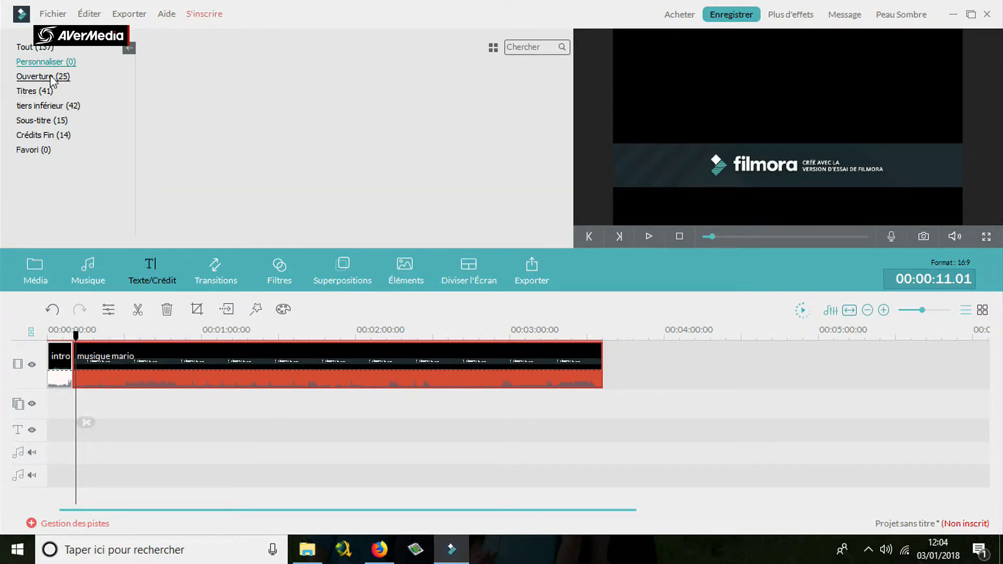
left_click(50, 77)
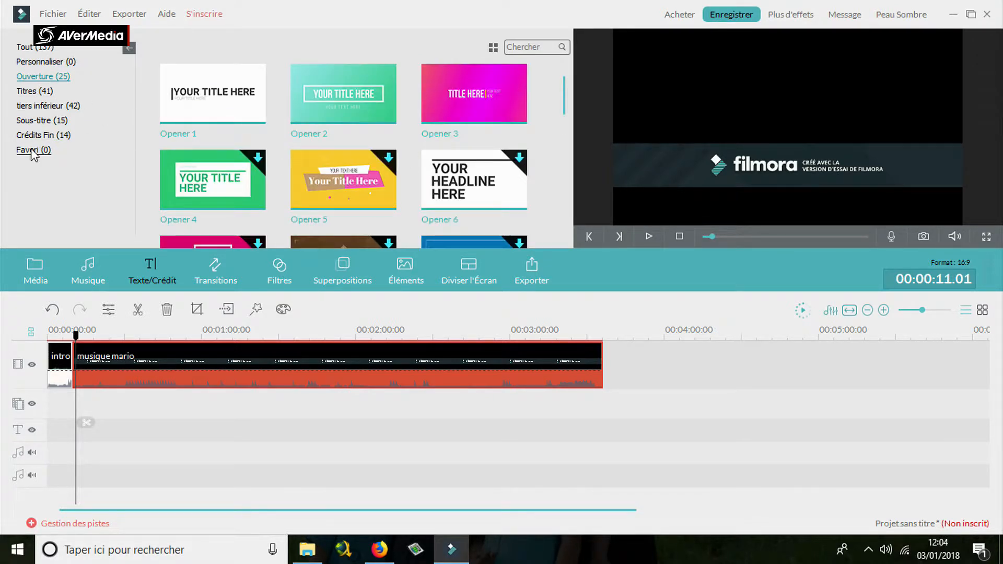
left_click(29, 91)
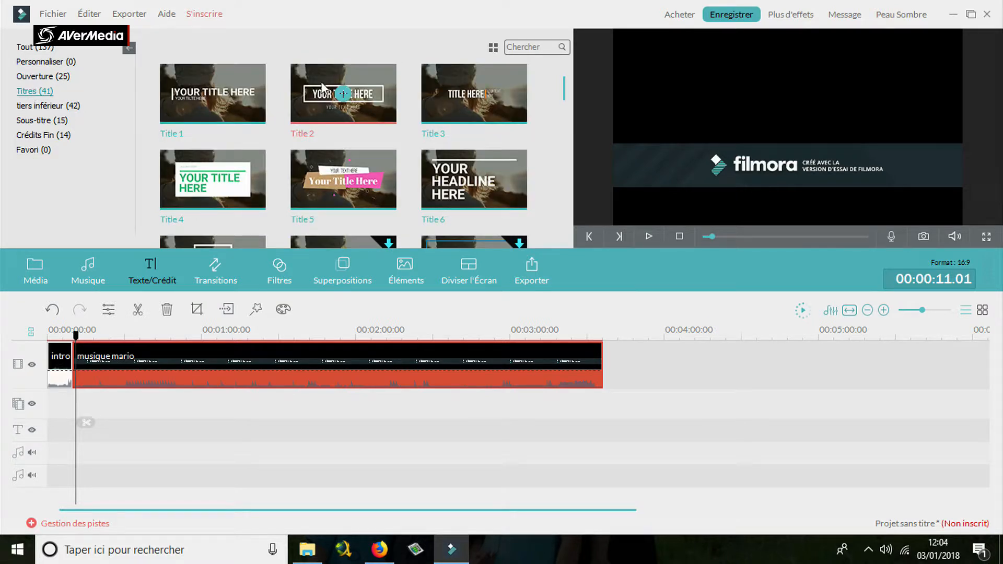
left_click_drag(564, 91, 568, 142)
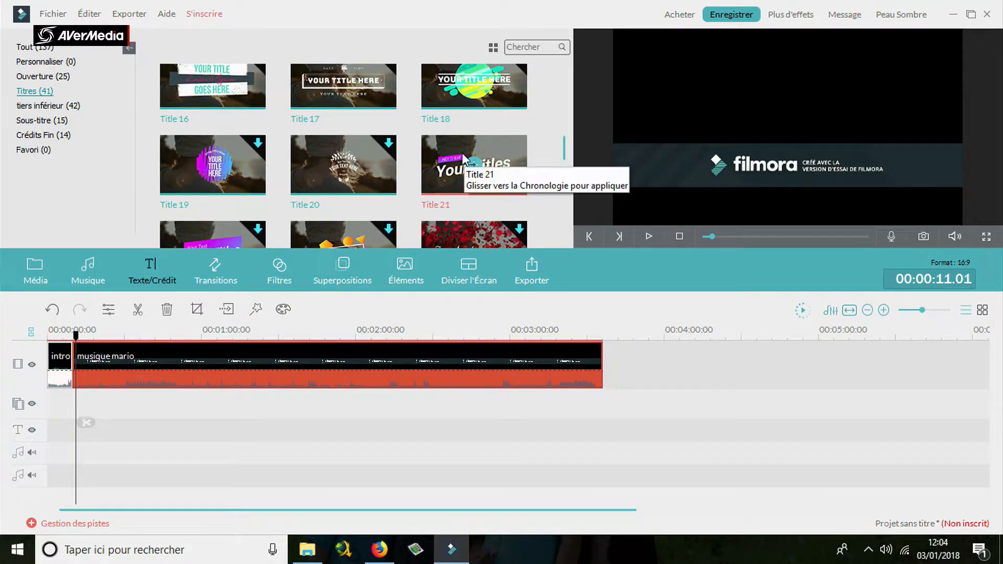
left_click(25, 105)
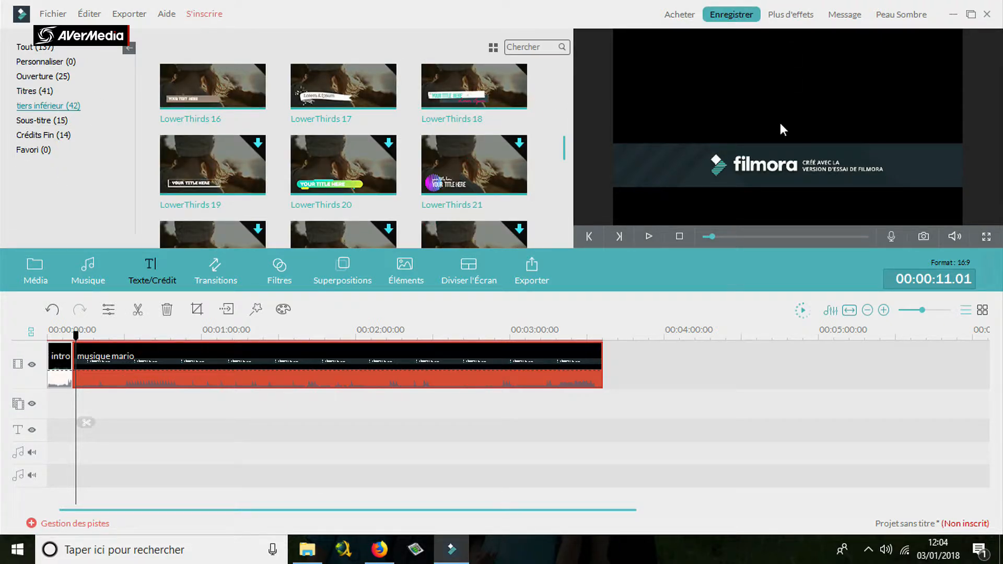
left_click(49, 119)
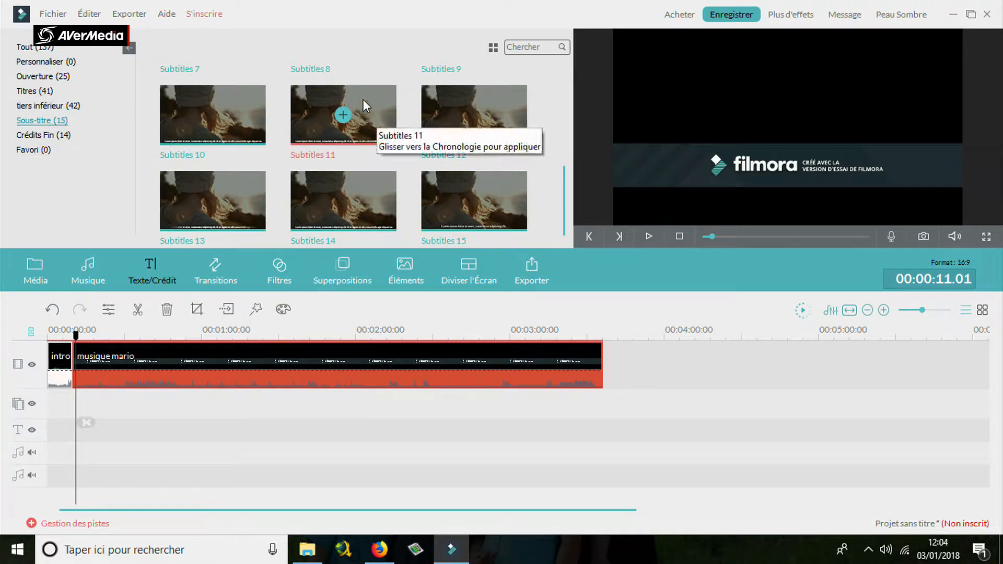
left_click(31, 134)
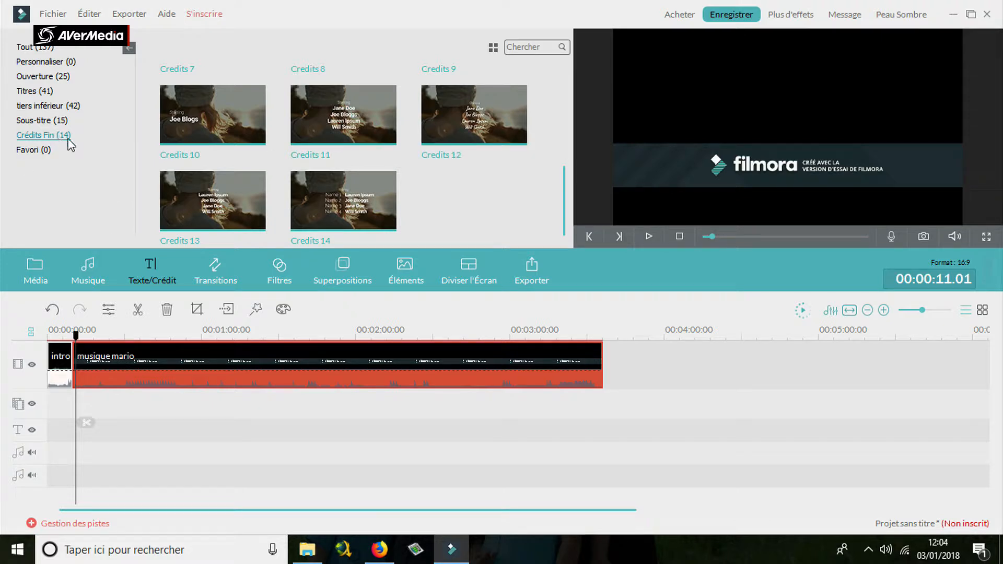
Preview the Bar transition and select Blind in the transitions library.
left_click(216, 273)
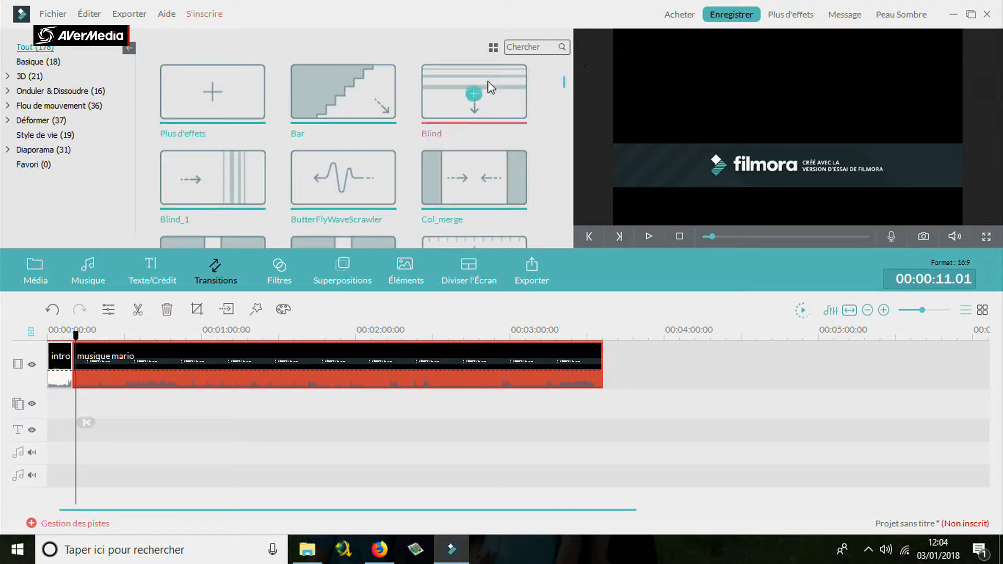
left_click(331, 104)
left_click(331, 104)
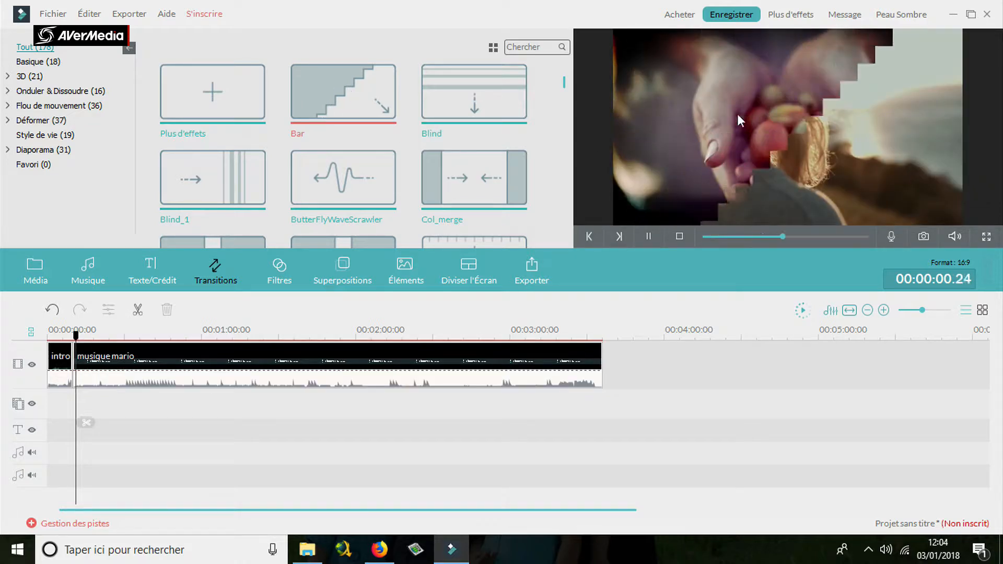
left_click(465, 71)
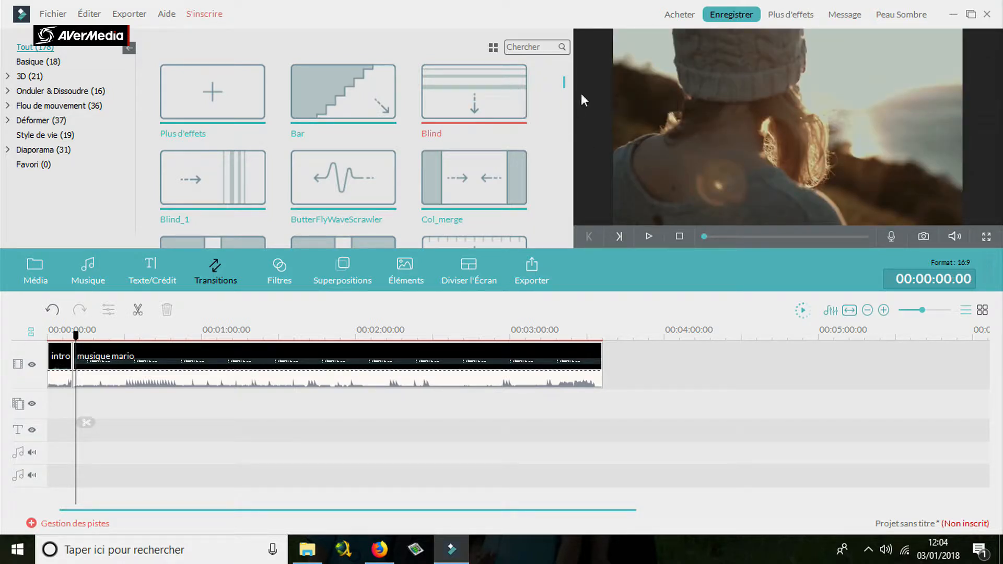
Search the transitions for "colo" and place ColourDistance between the intro and musique mario clips.
left_click(521, 48)
type("colo")
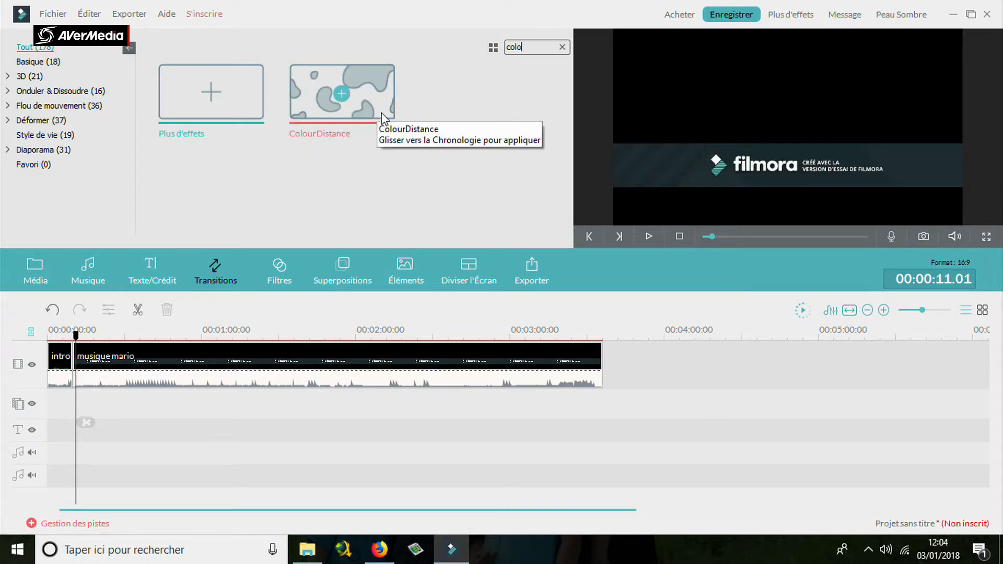
left_click_drag(385, 119, 97, 376)
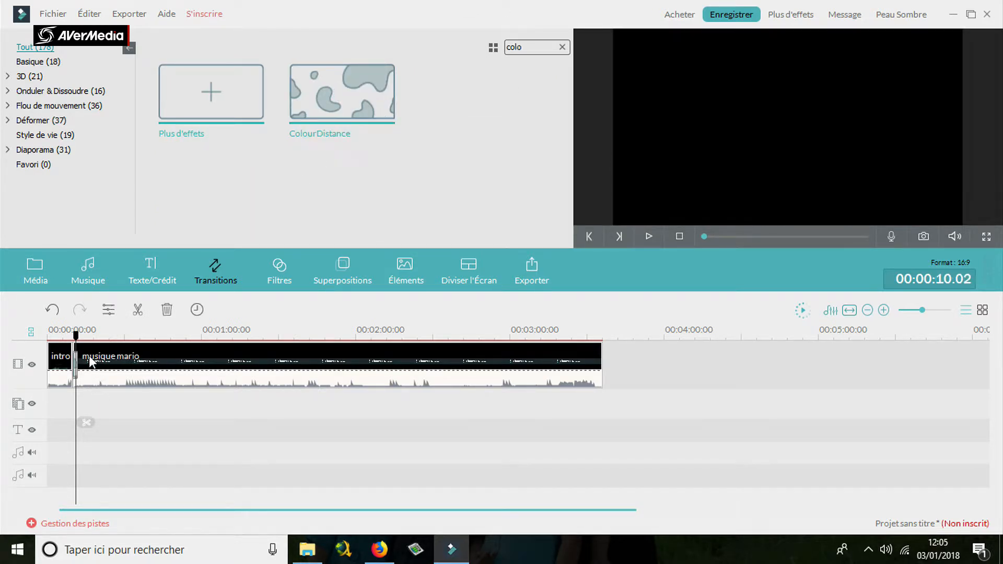
Play the timeline from the start to check the transition between the intro and musique mario clips.
left_click_drag(84, 330, 79, 333)
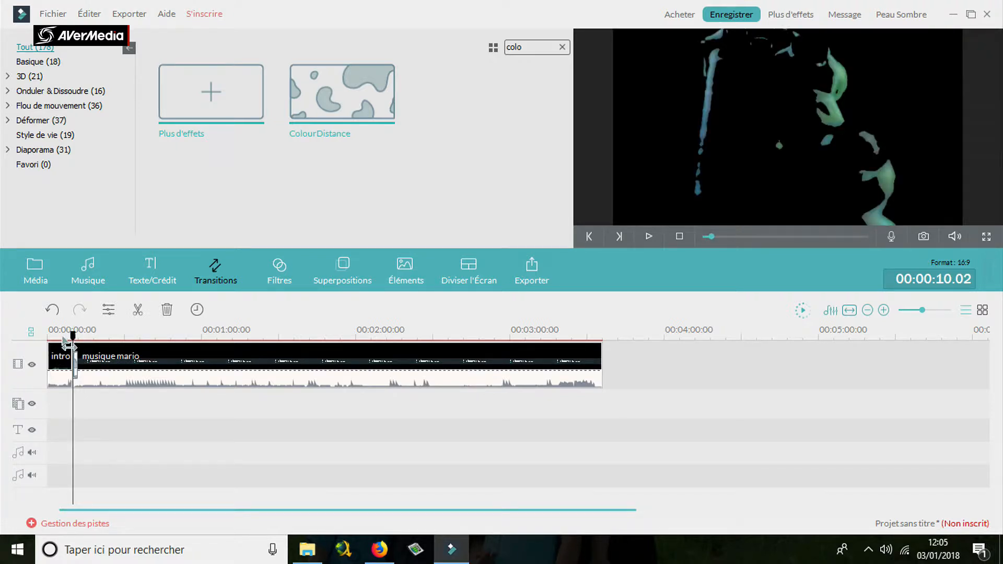
left_click(47, 336)
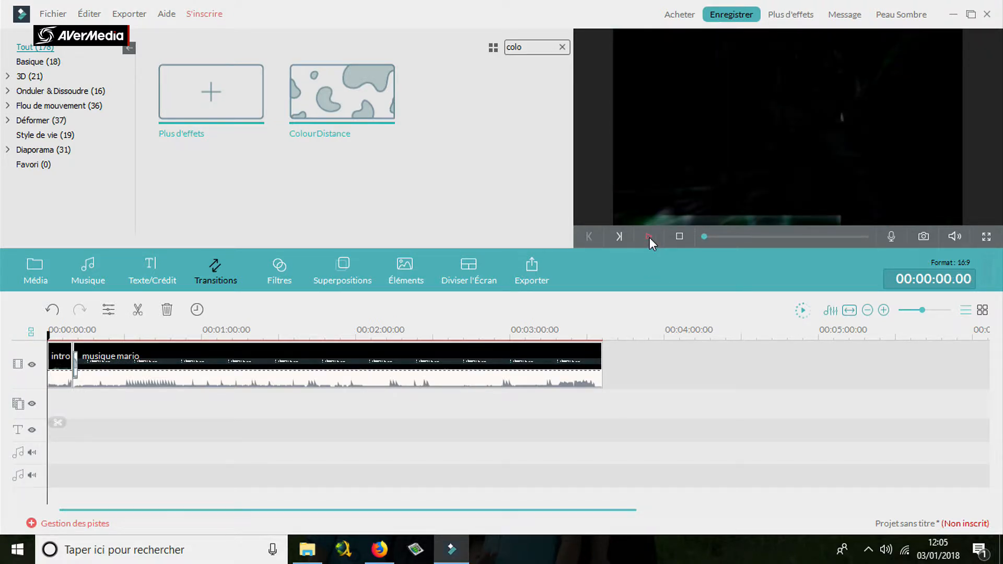
left_click(649, 237)
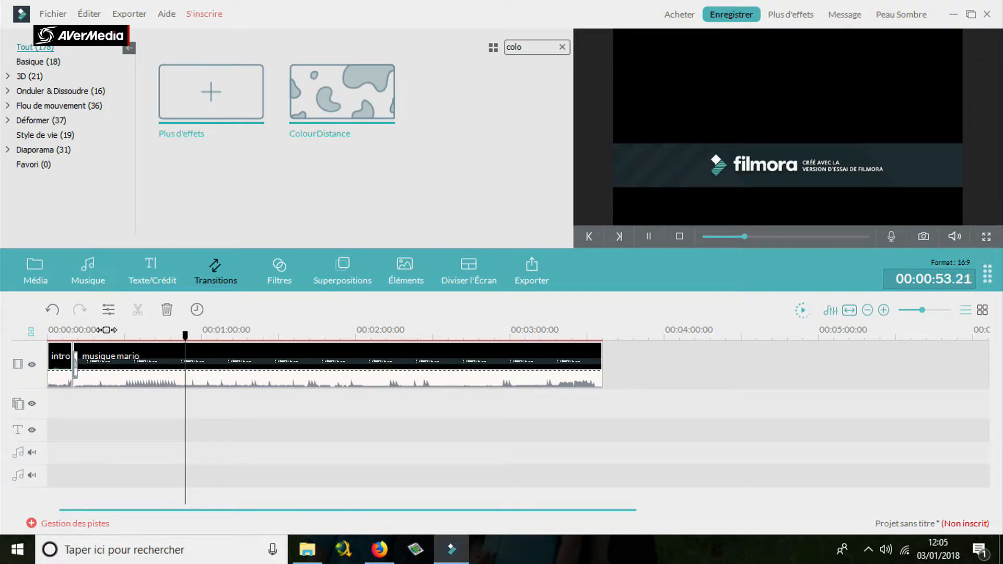
Look through the filters library, previewing the Diamonds filter and the shake effects in the Tremblement category.
left_click(289, 279)
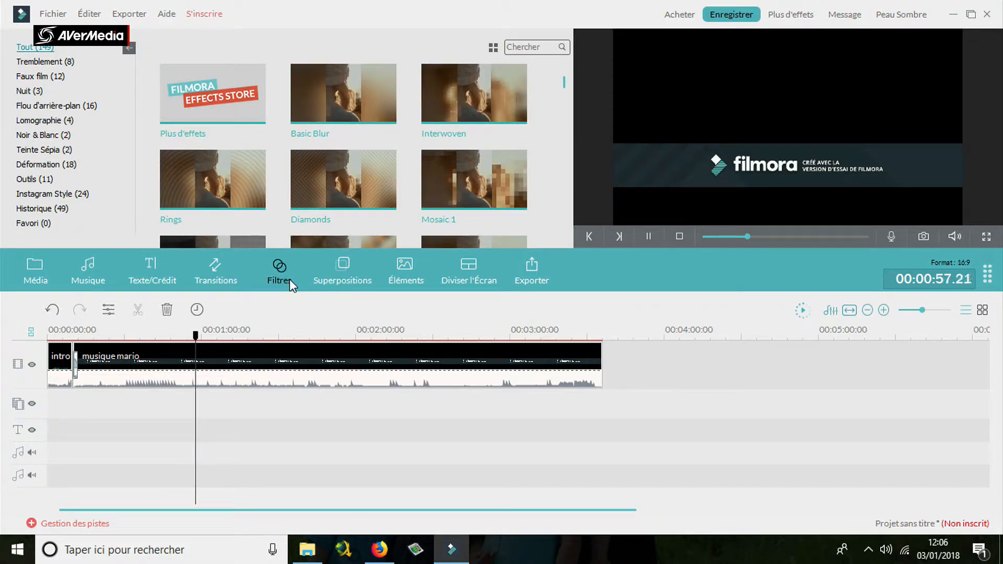
mouse_move(374, 183)
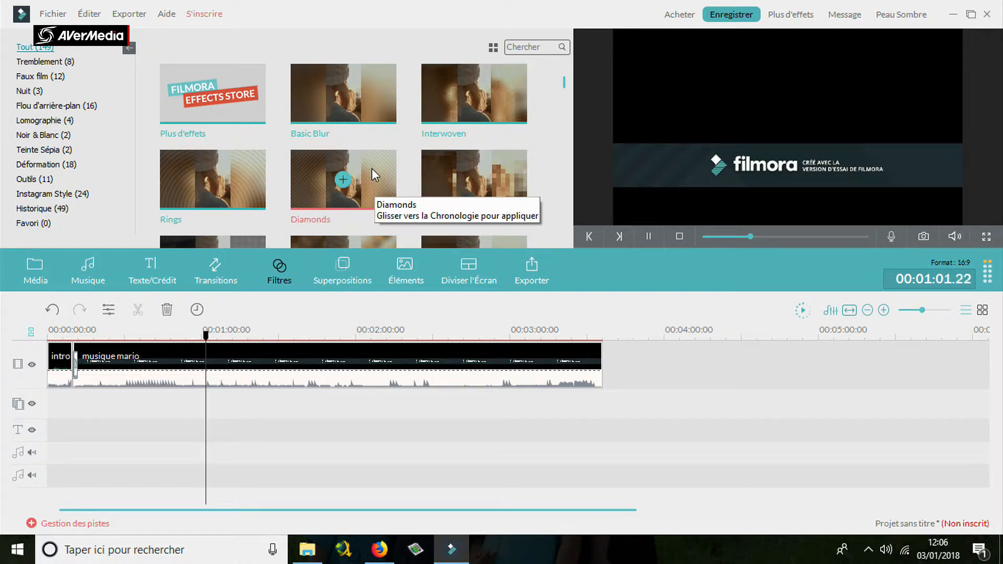
left_click(744, 236)
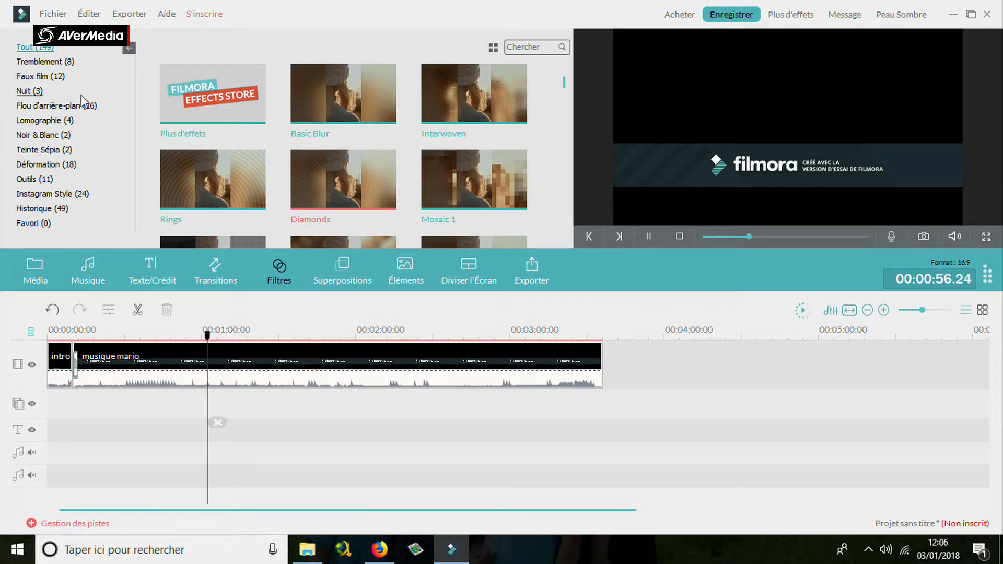
left_click(56, 62)
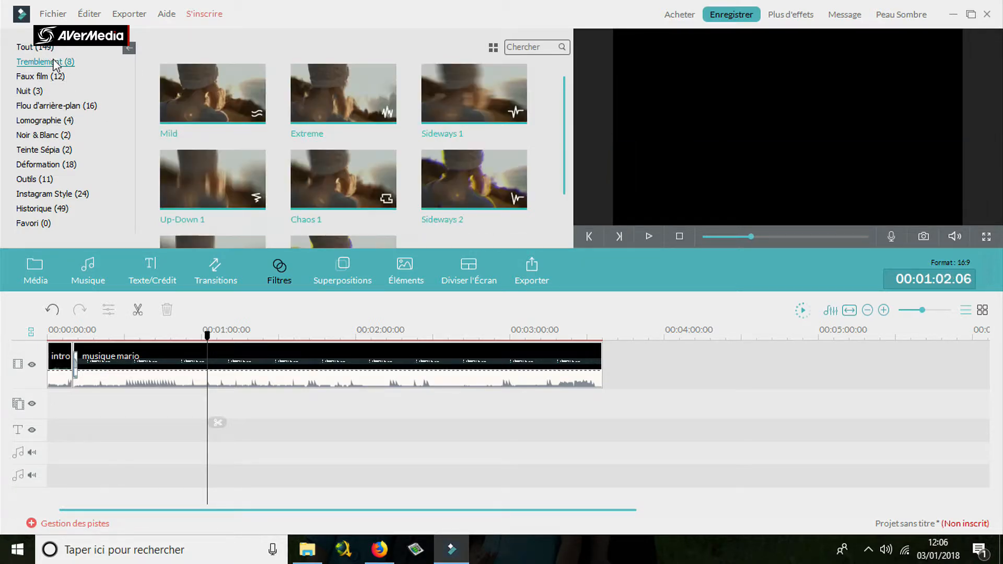
double_click(340, 113)
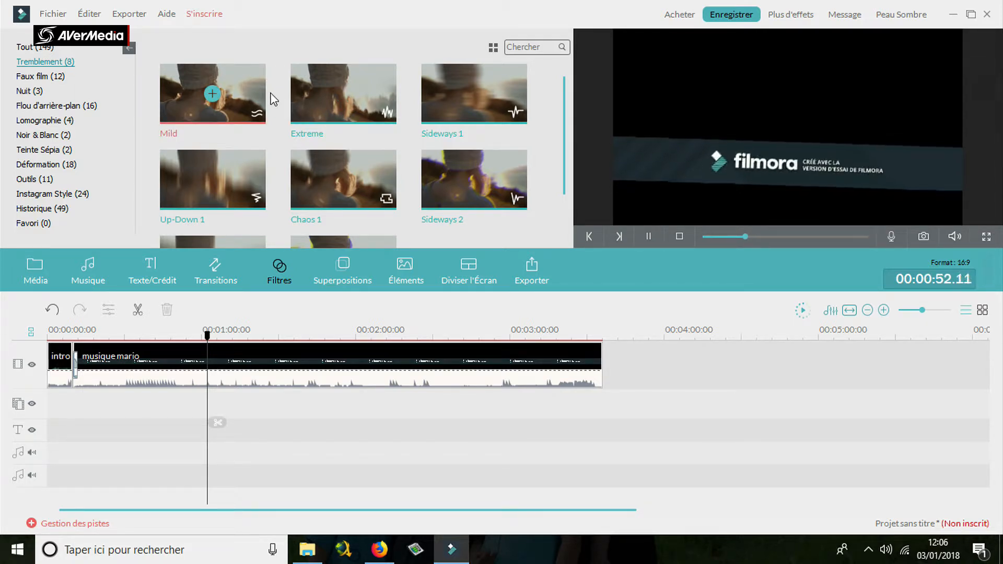
Browse the remaining filter categories one after another, from Faux film through Instagram Style and Historique to Favori.
left_click(50, 77)
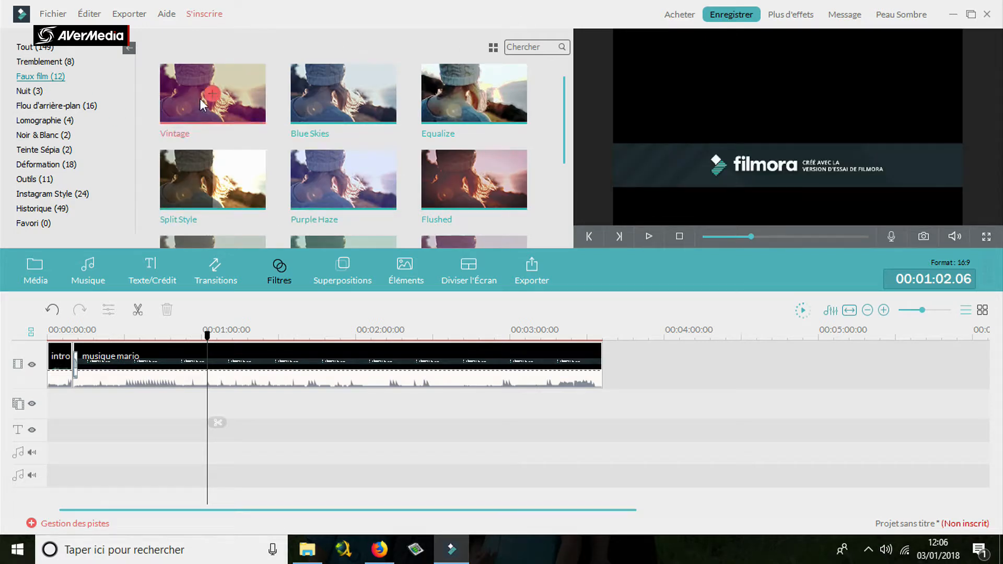
left_click(22, 92)
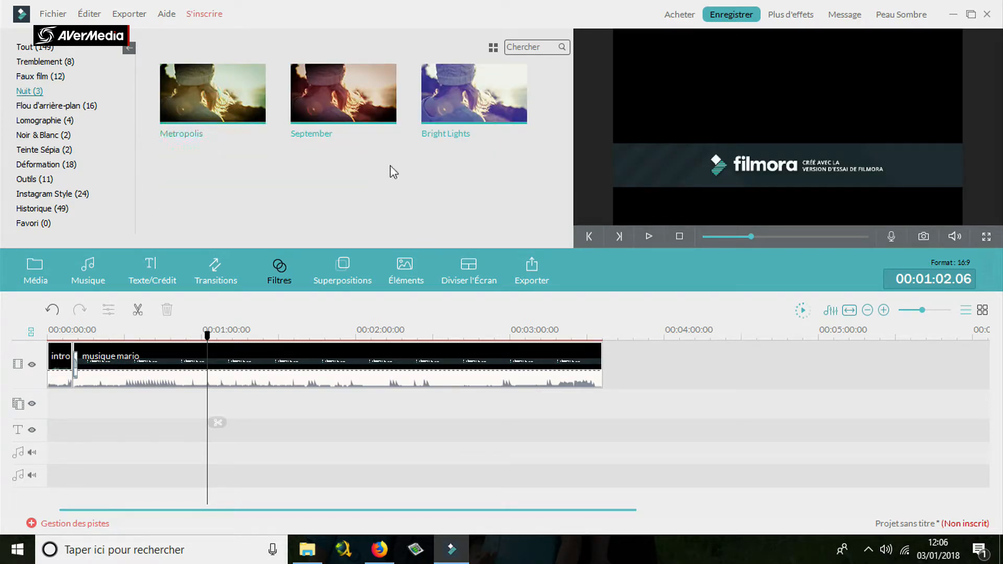
left_click(68, 107)
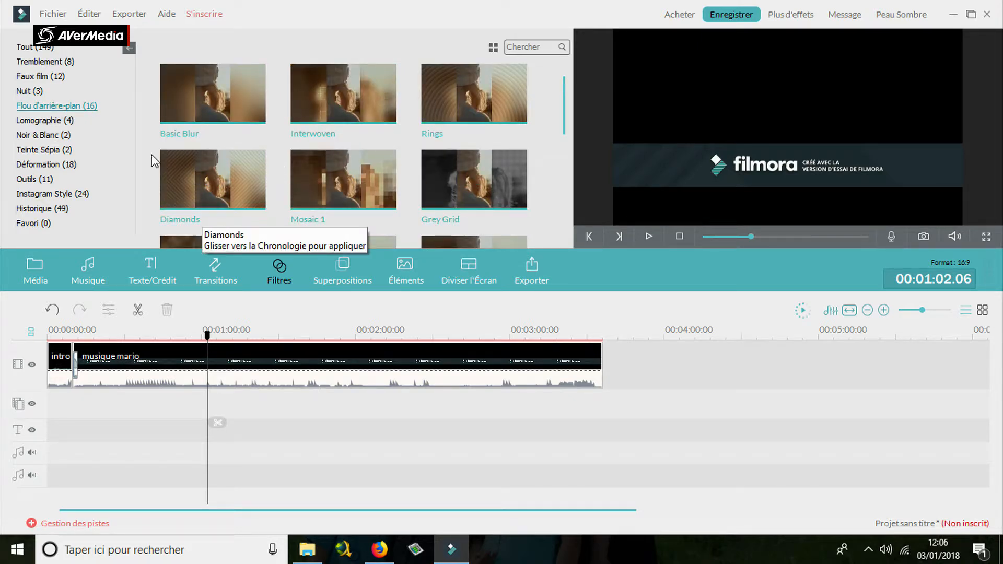
left_click(42, 121)
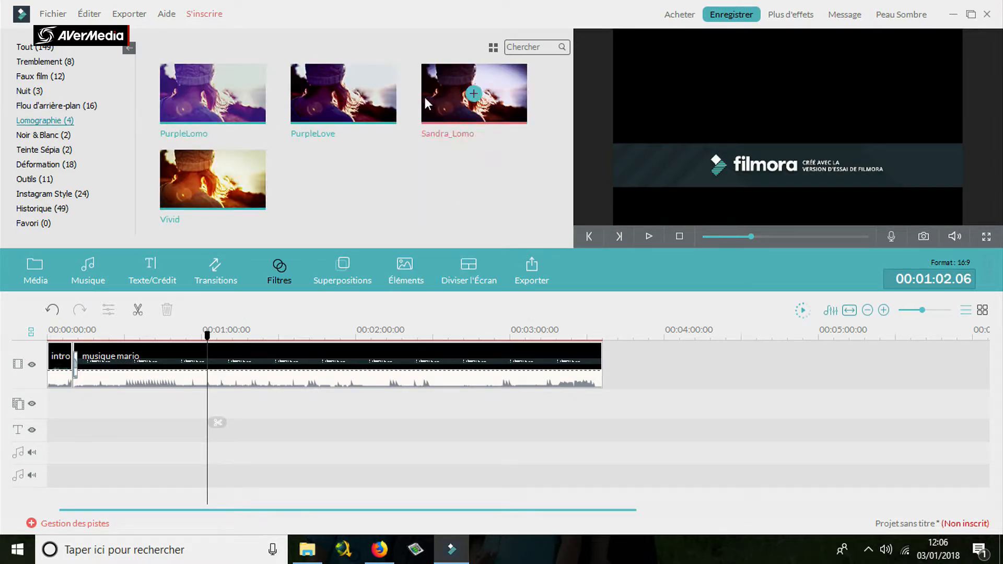
left_click(45, 135)
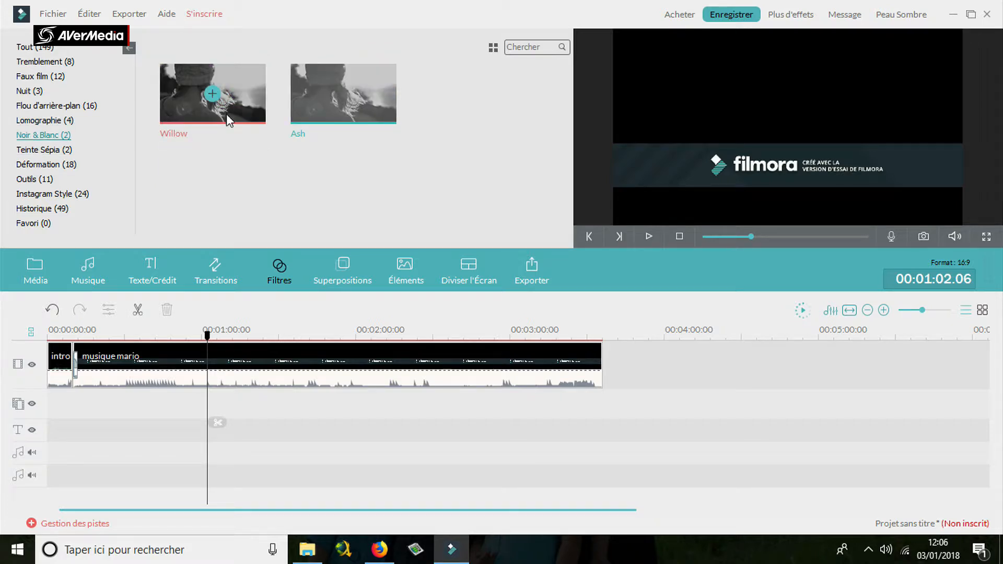
left_click(61, 151)
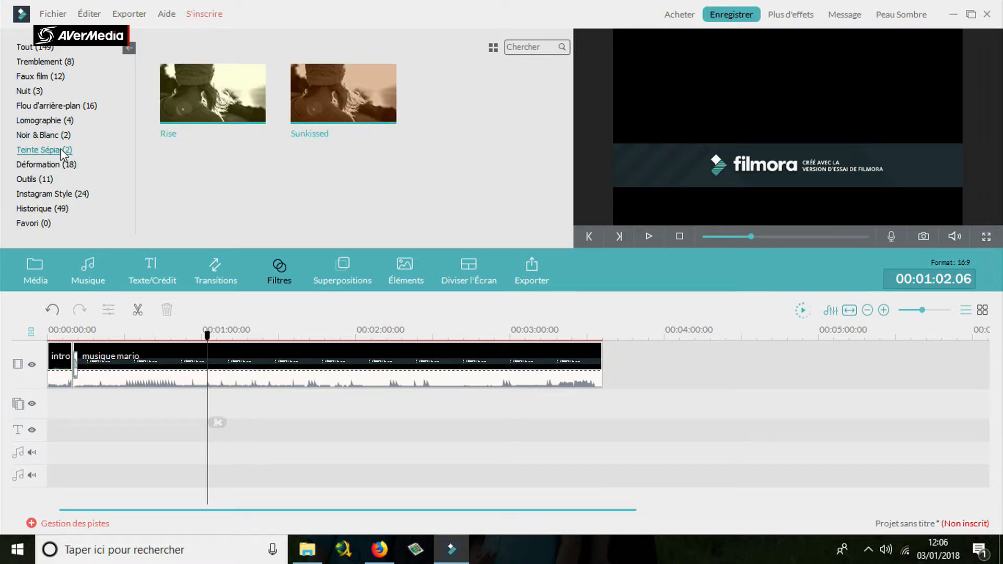
left_click(59, 166)
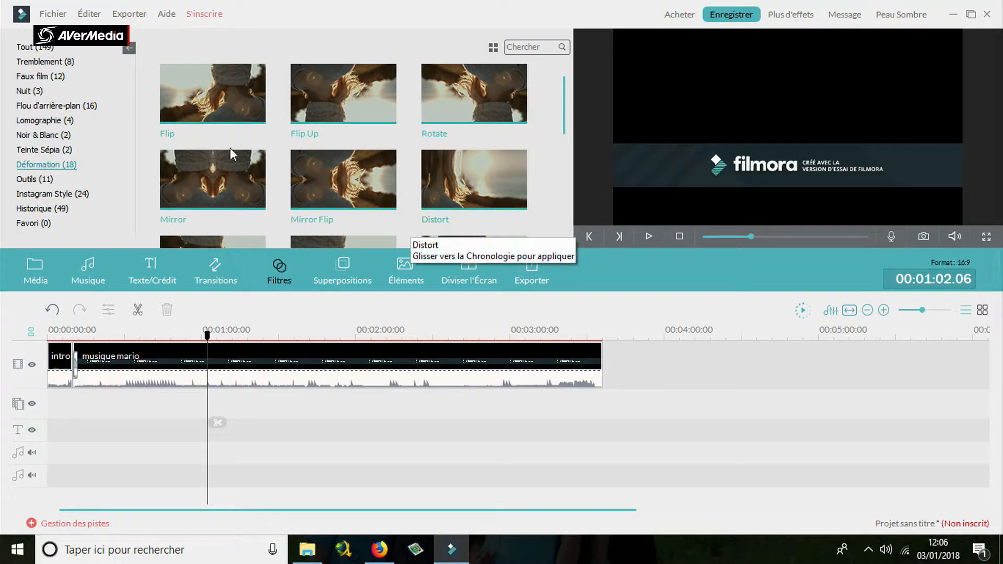
mouse_move(214, 112)
left_click(62, 180)
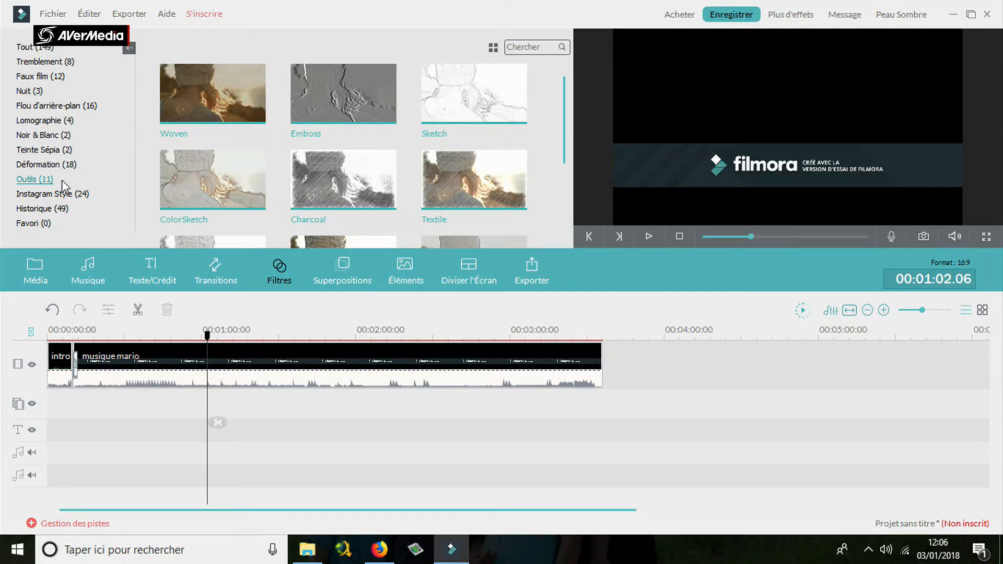
mouse_move(261, 119)
left_click(41, 194)
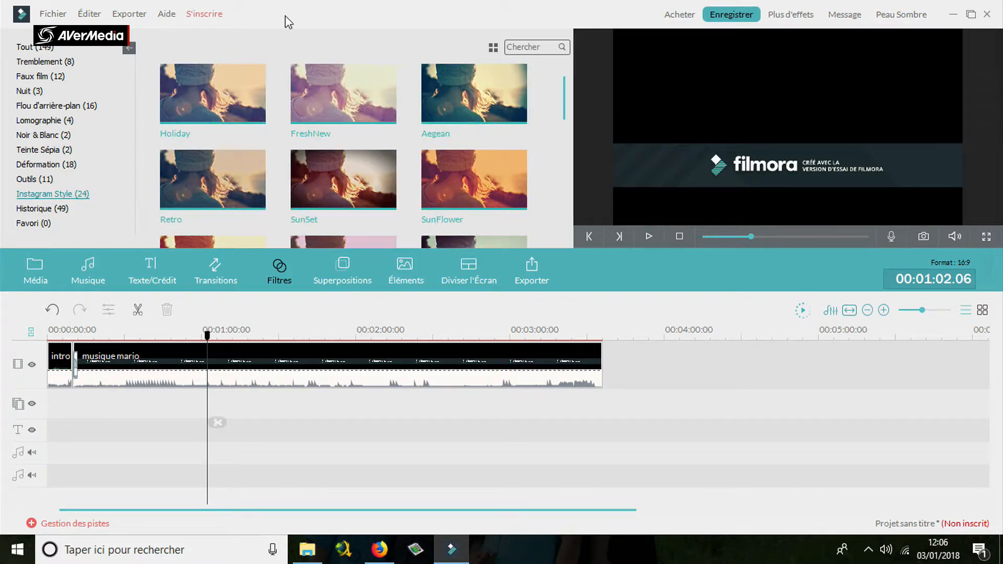
left_click(31, 210)
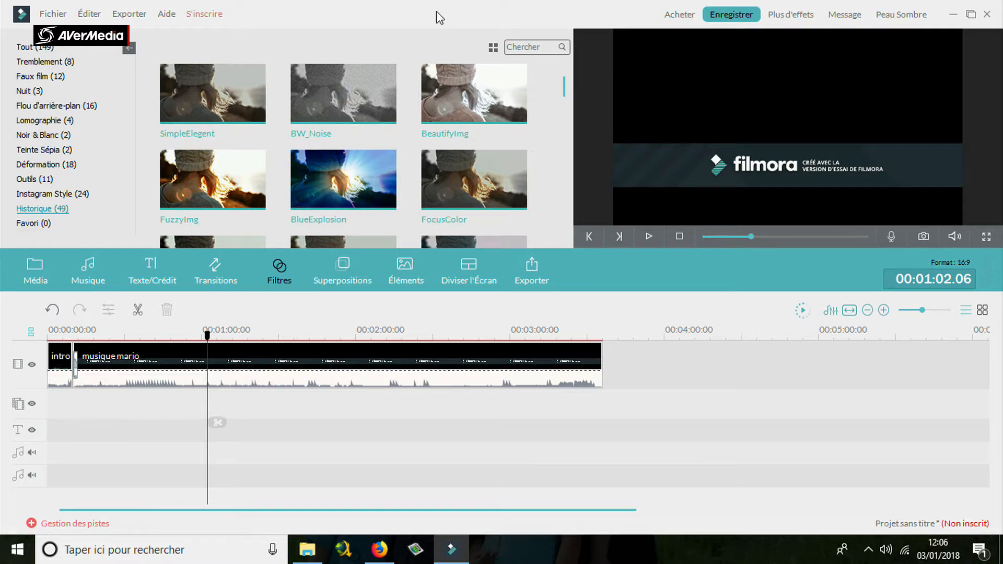
left_click(34, 225)
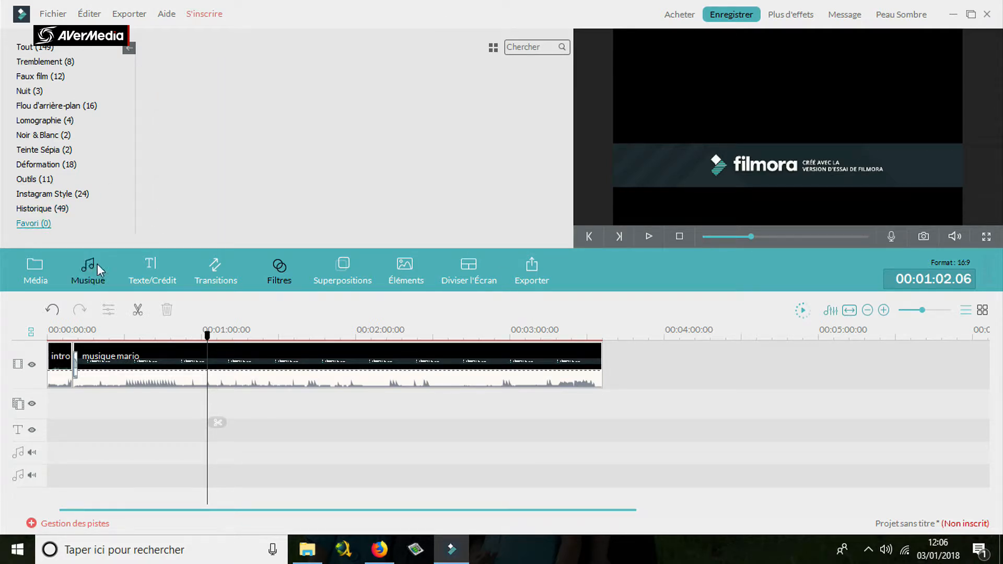
Look through the overlays library, previewing Film Reel Vertical, Very Dirty Film, Dirty Film and Extremely Dirty Film, and cancel the effect download.
left_click(344, 268)
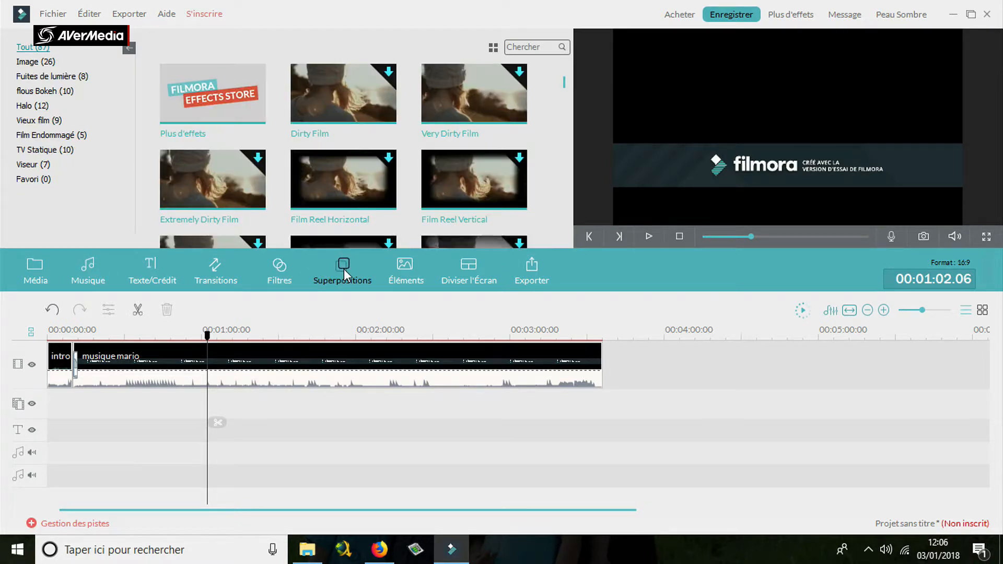
double_click(472, 196)
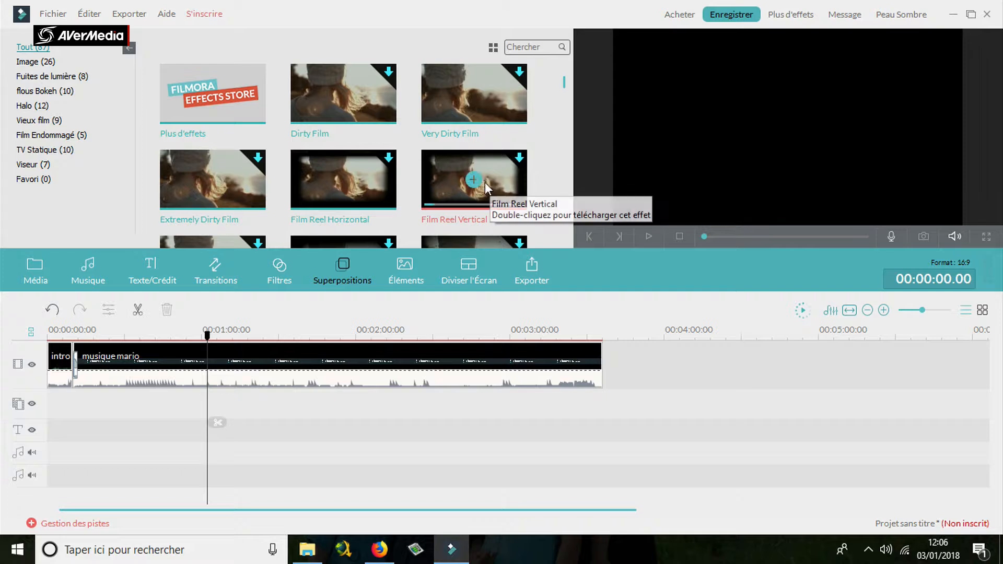
double_click(476, 98)
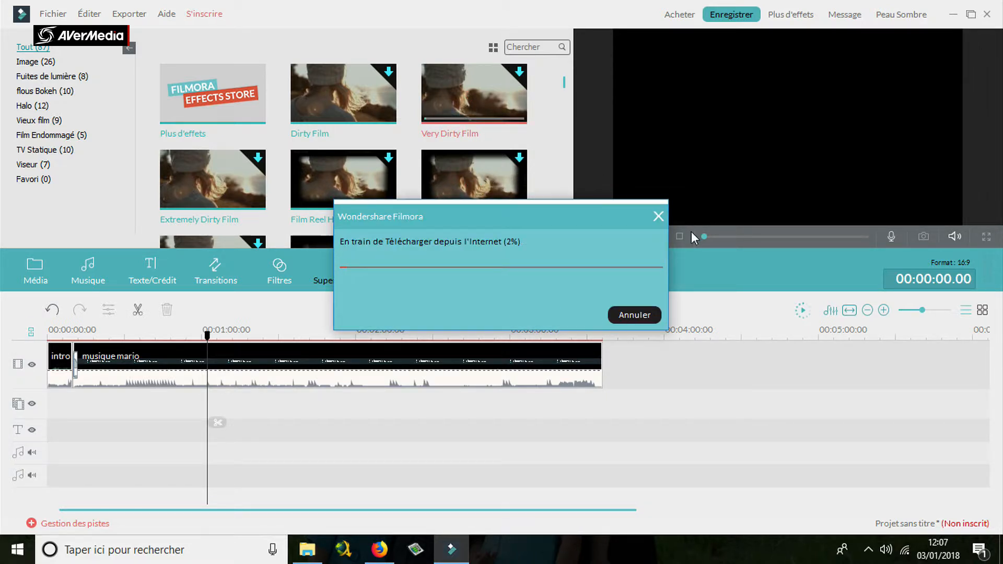
left_click(657, 216)
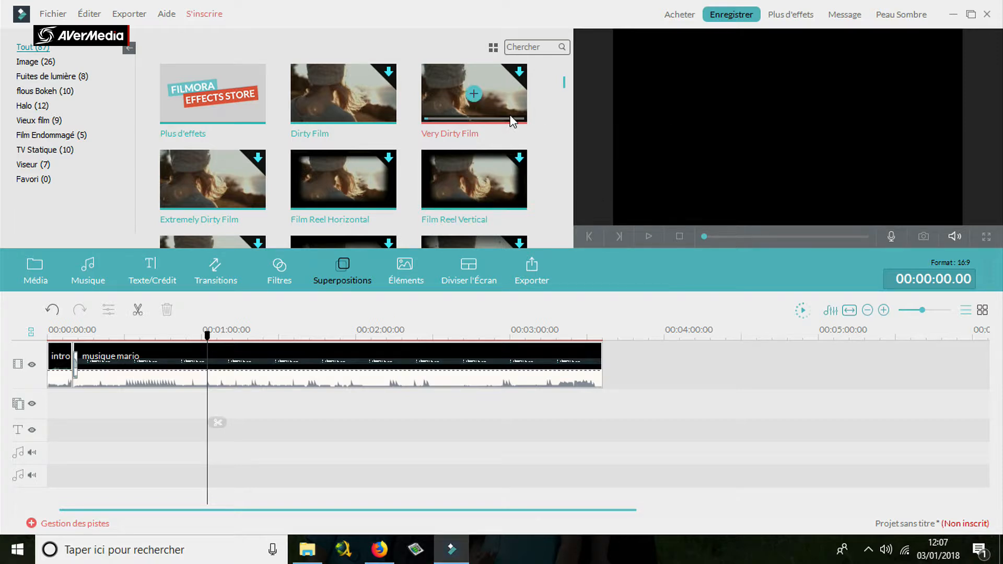
double_click(342, 123)
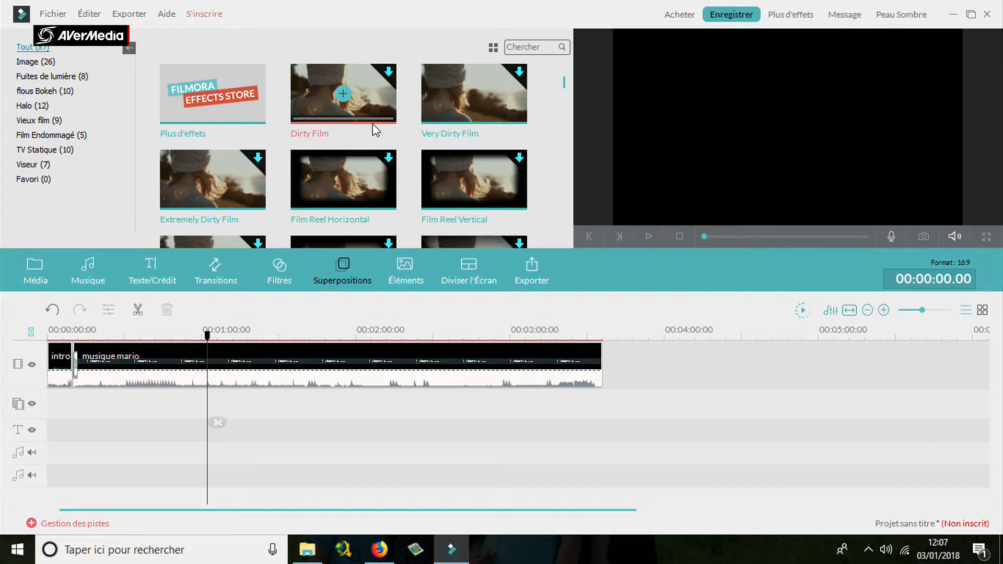
double_click(230, 163)
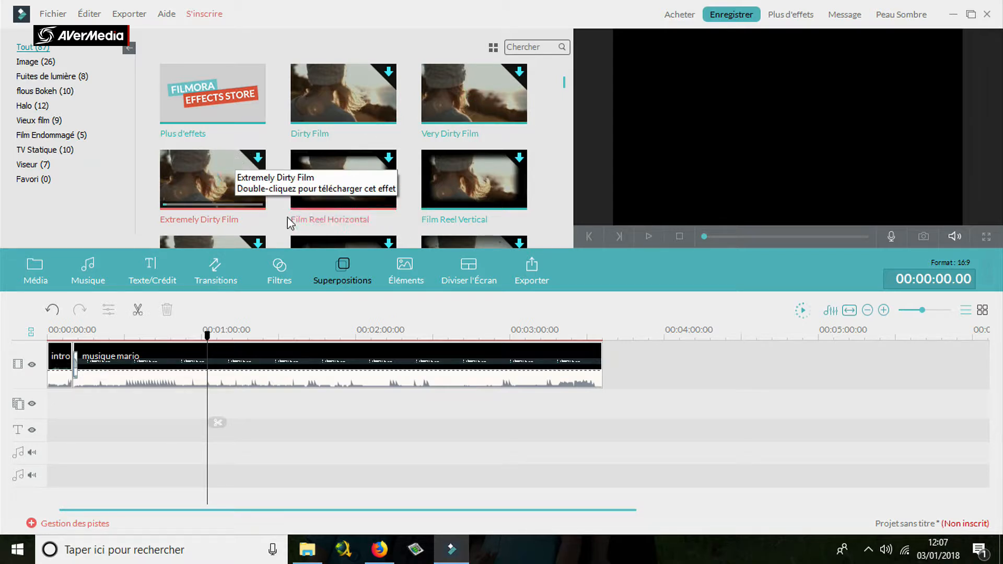
Browse the overlay categories one after another, from Image through Halo and TV Statique to Favori.
left_click(53, 62)
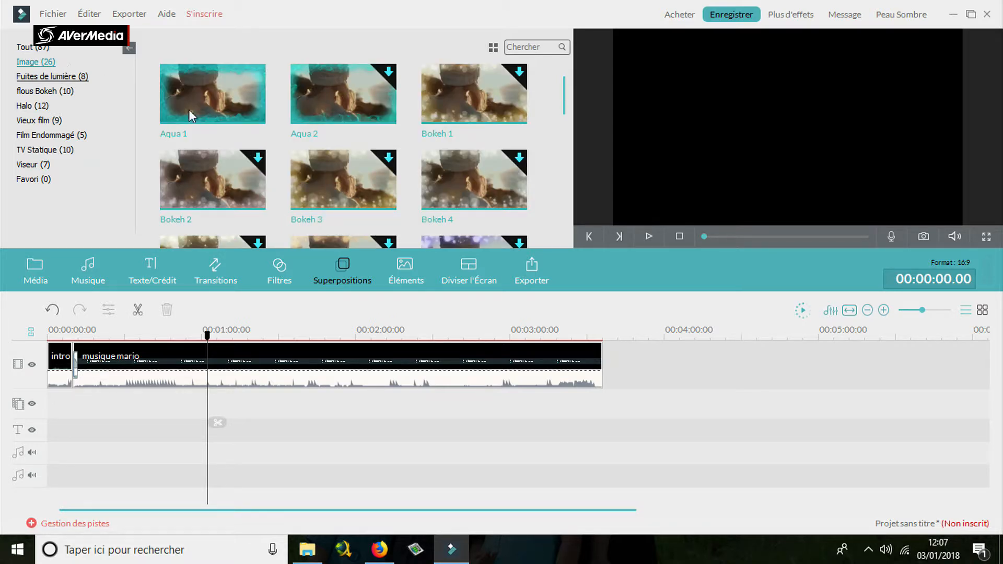
left_click(69, 81)
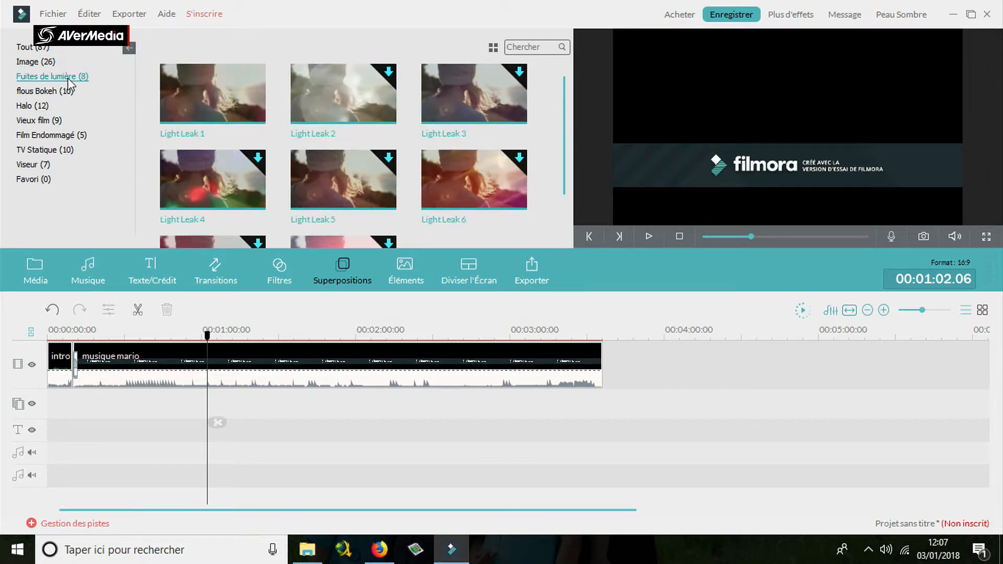
left_click(58, 92)
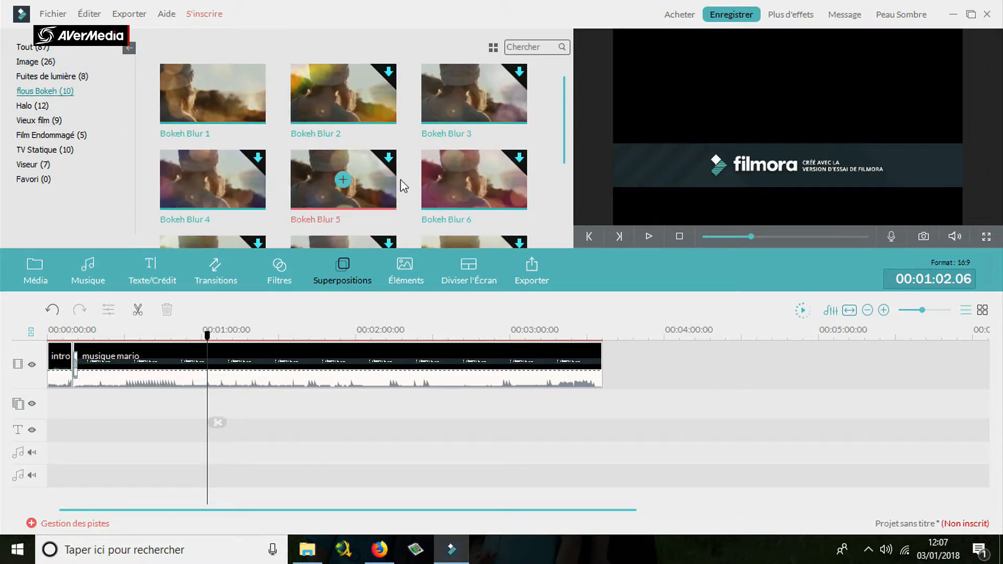
left_click(32, 106)
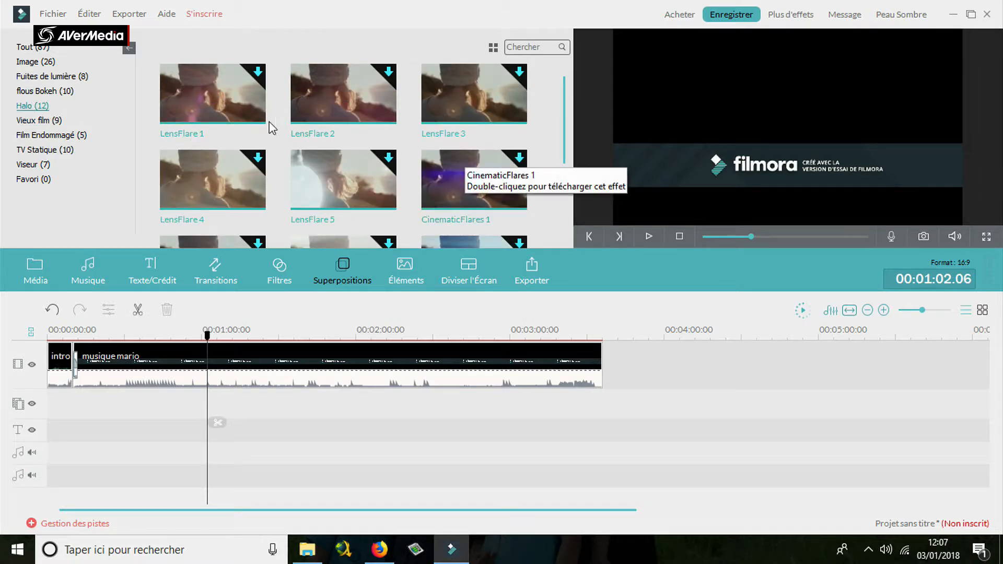
left_click(55, 121)
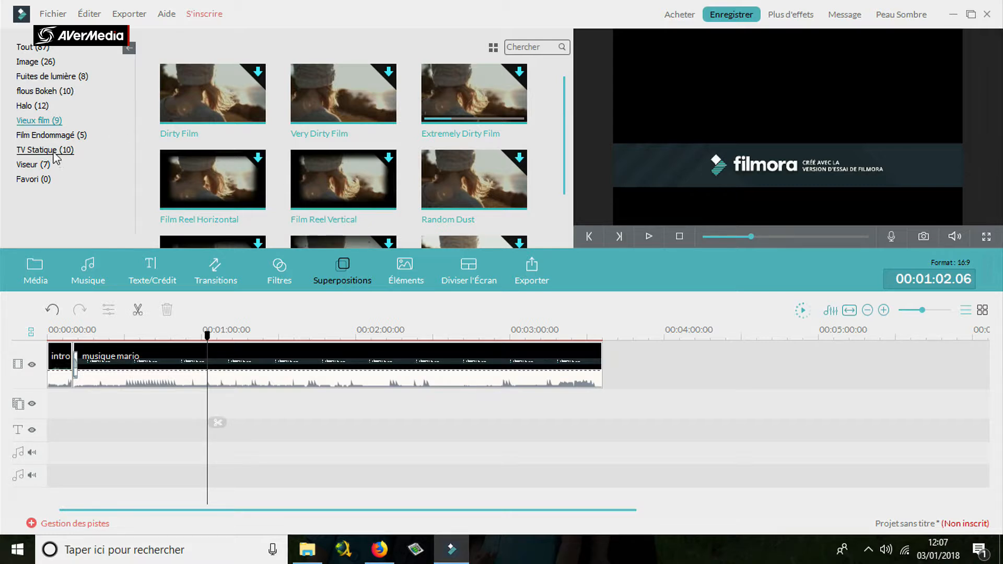
left_click(52, 137)
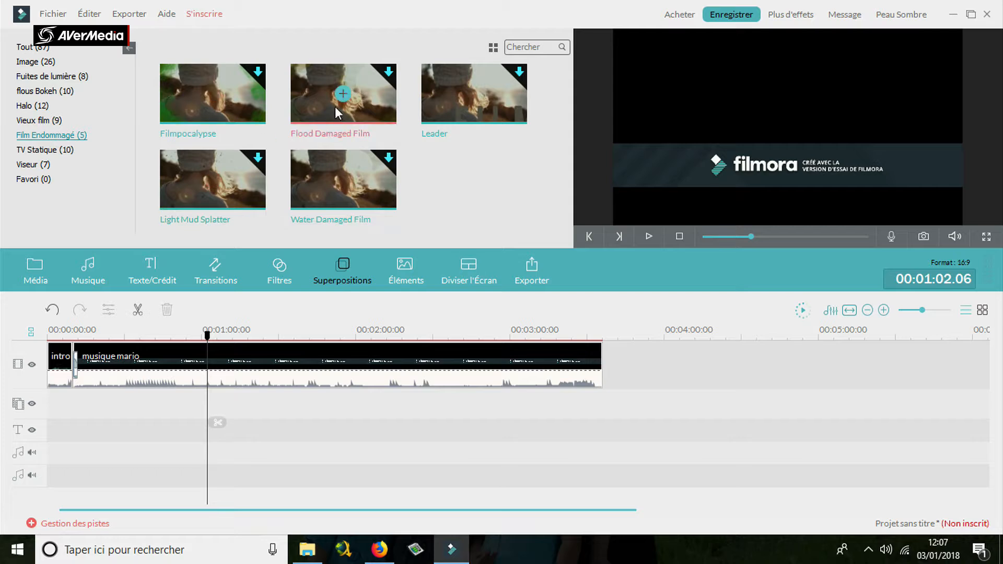
left_click(44, 150)
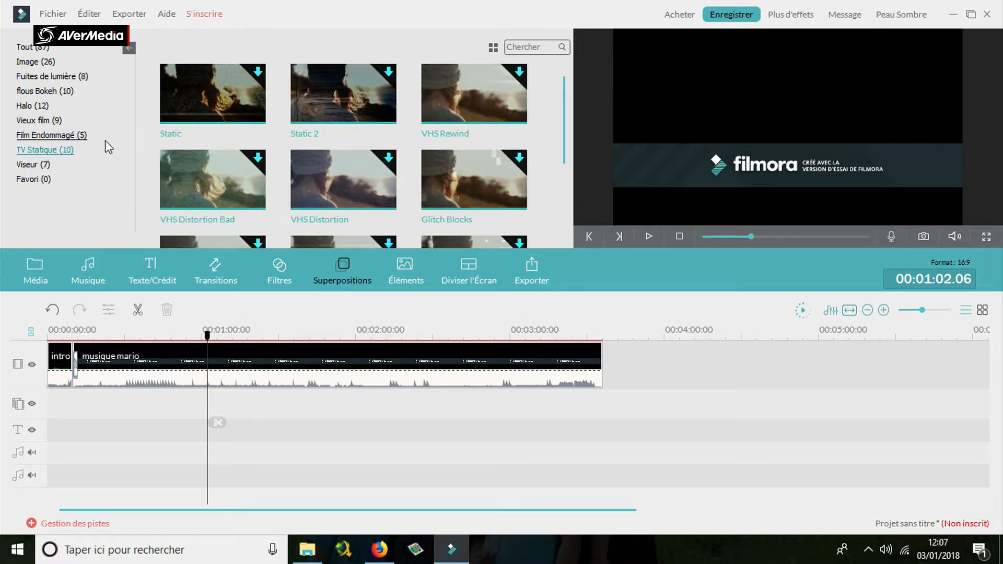
left_click(34, 164)
left_click(33, 179)
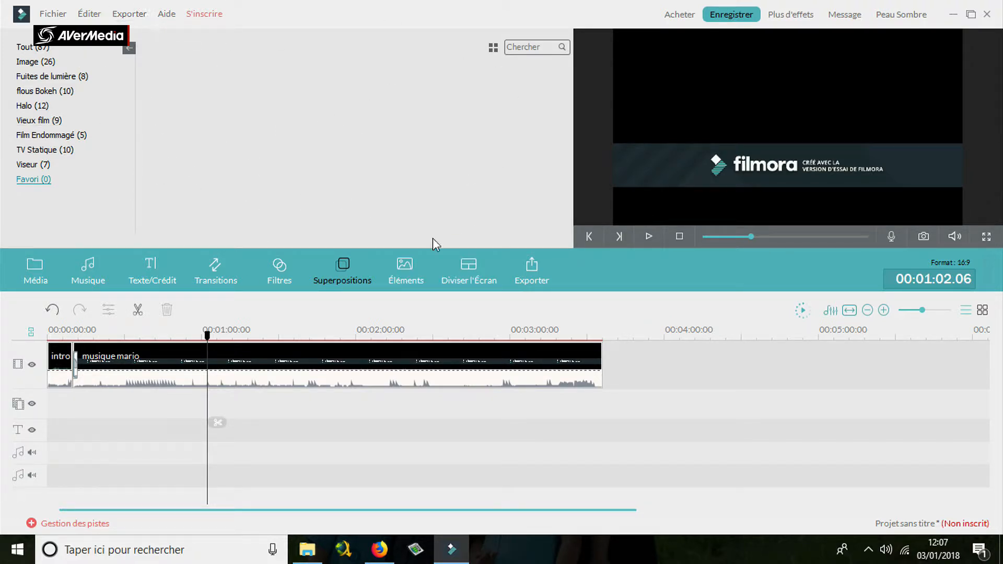
Browse the elements library by category, from Amour through Didacticiel and Emoji to Favori, and view the split-screen layouts.
left_click(408, 261)
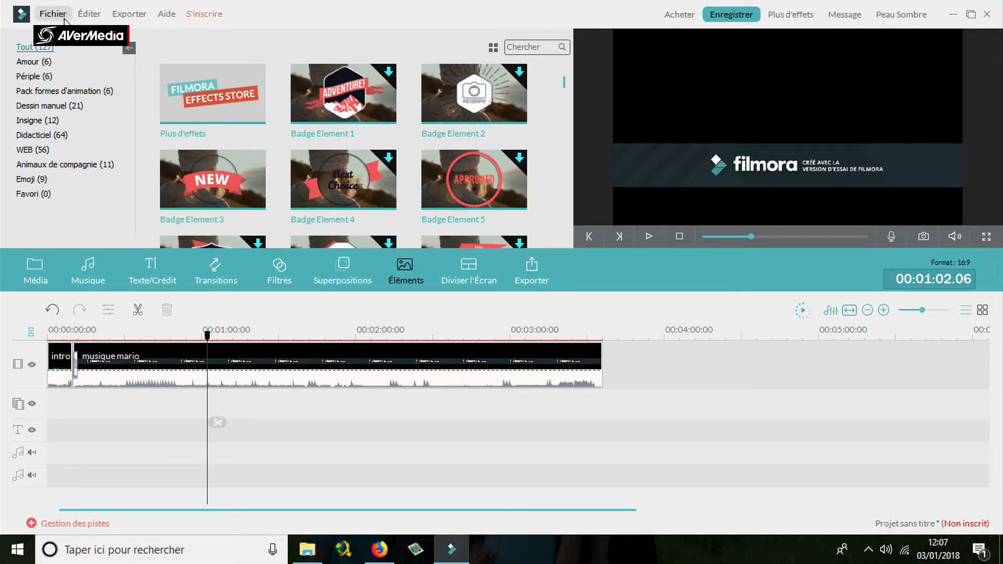
left_click(35, 63)
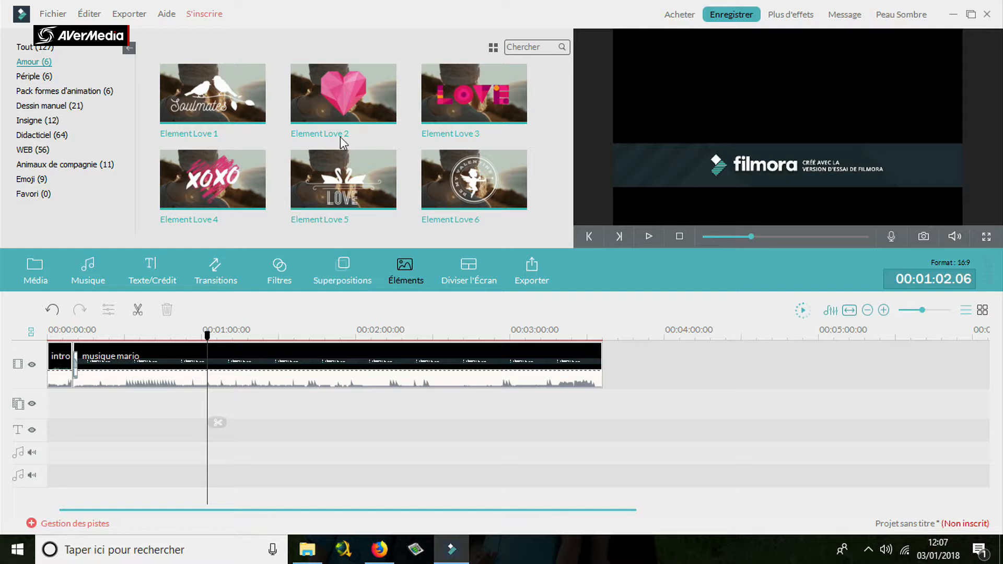
left_click(36, 76)
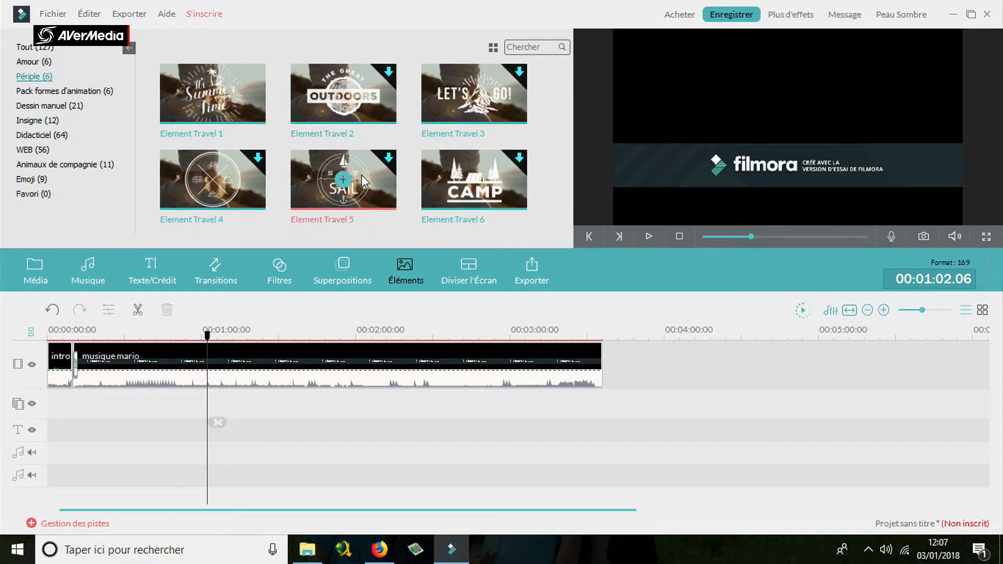
left_click(65, 90)
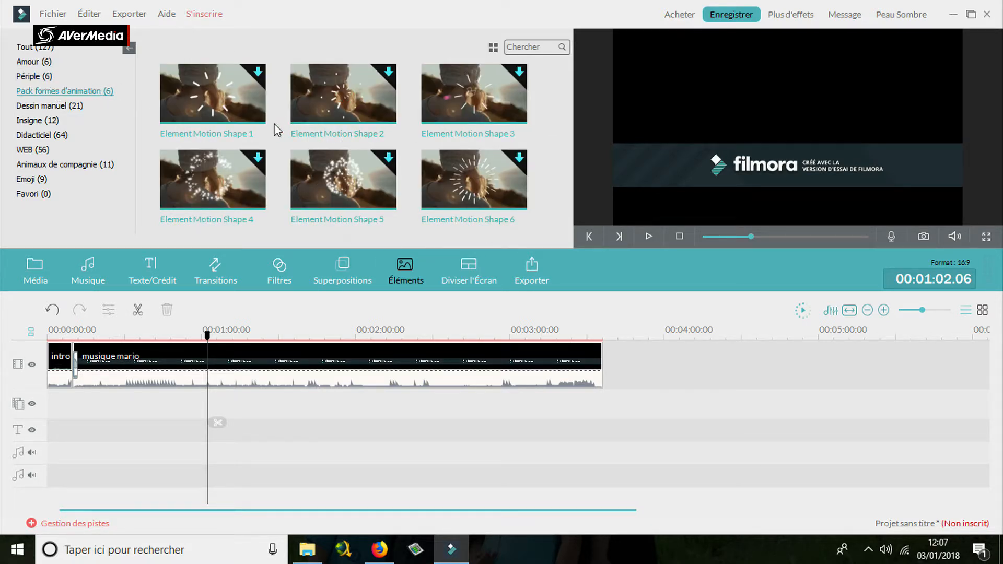
left_click(52, 106)
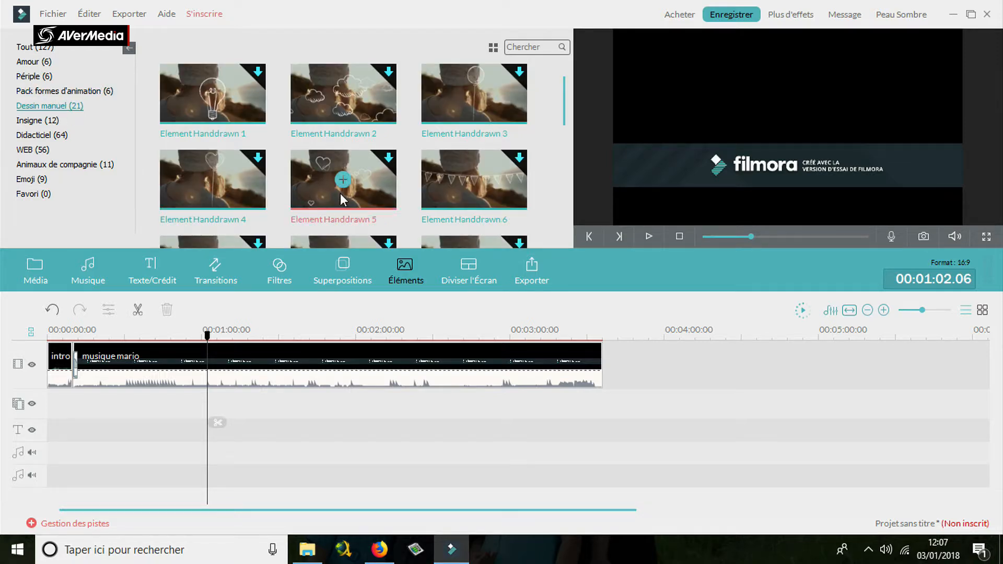
left_click(44, 122)
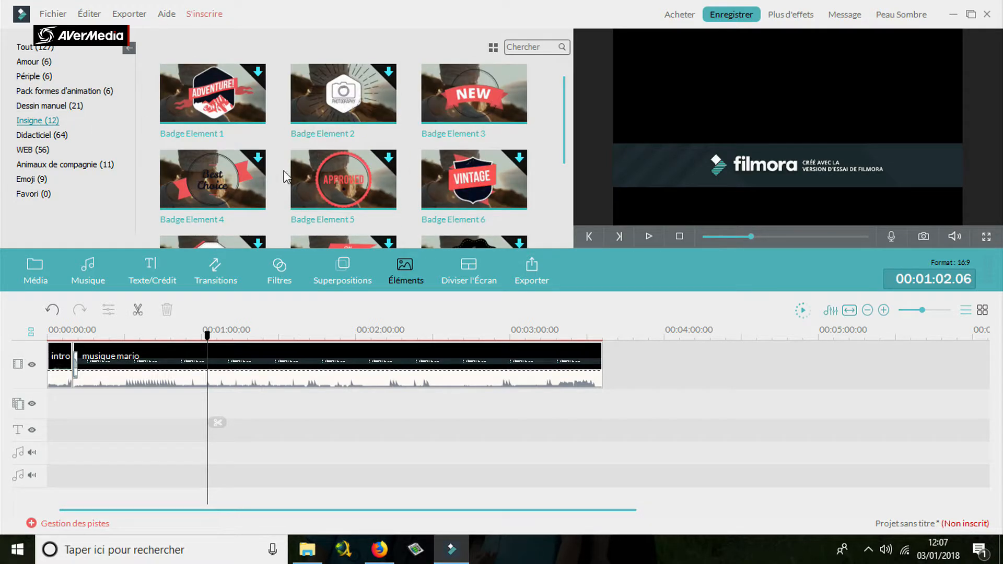
left_click(41, 136)
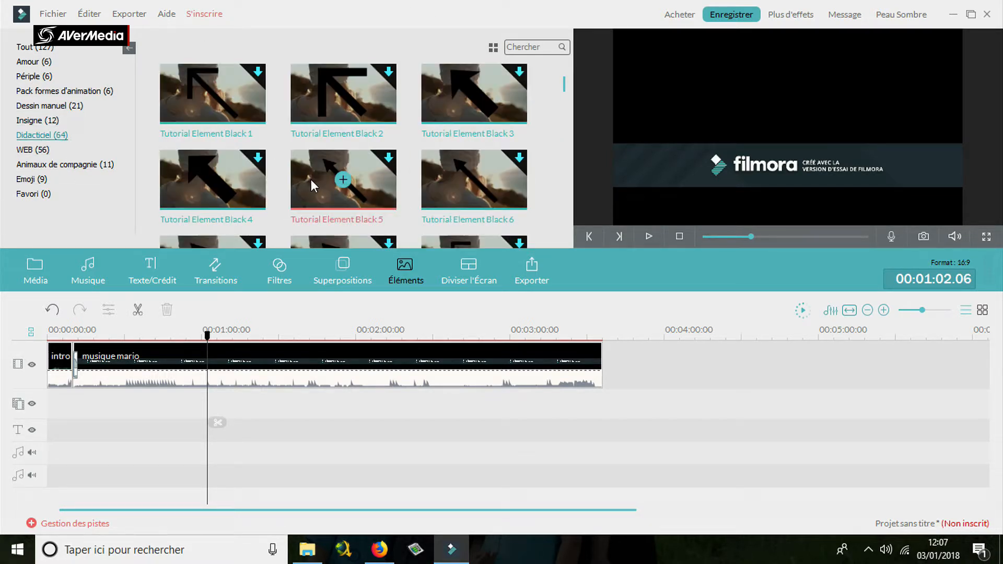
left_click(39, 150)
left_click(67, 166)
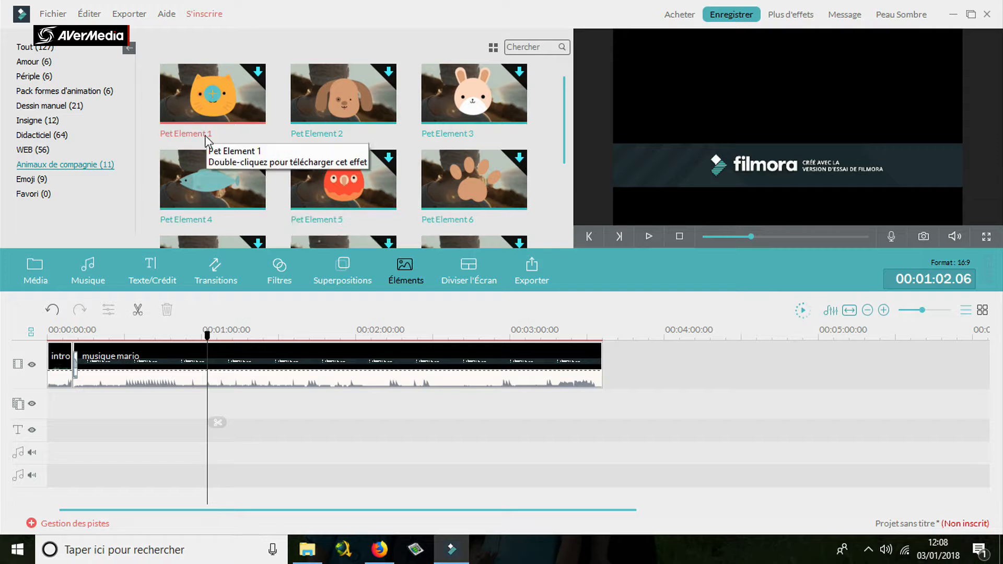
left_click(41, 180)
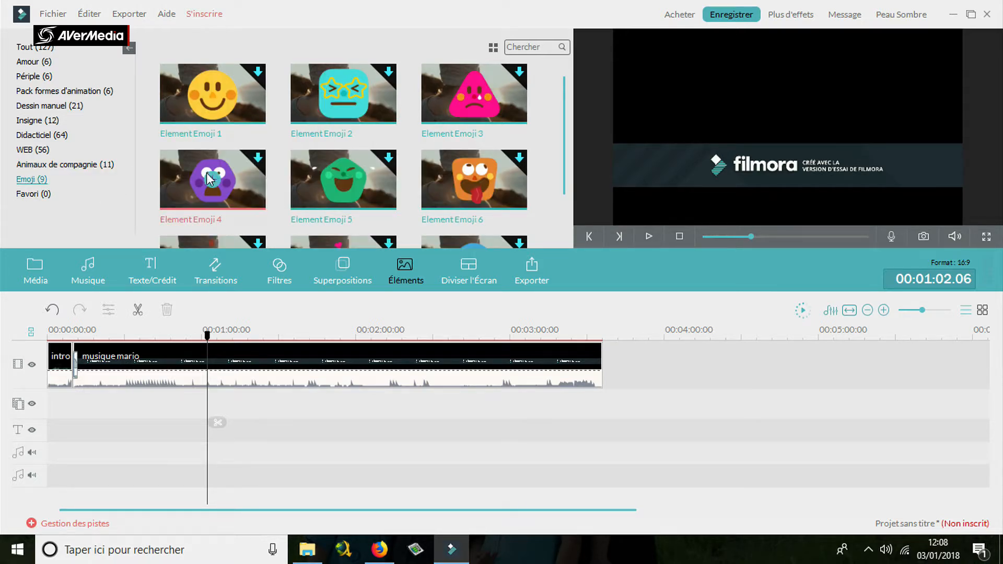
left_click(52, 197)
left_click(470, 282)
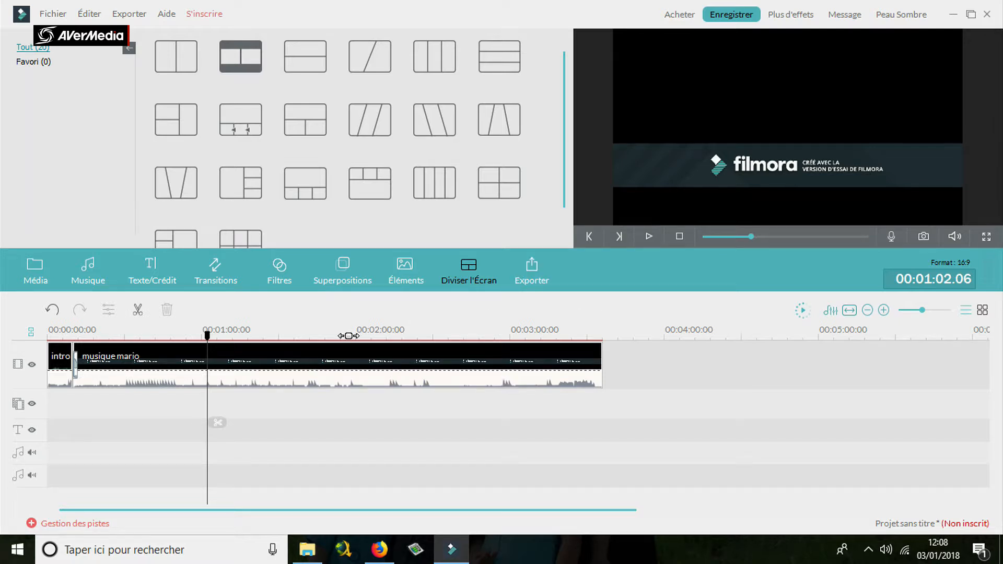
Try muting the musique mario clip with a short playback check, and unmute it.
right_click(346, 358)
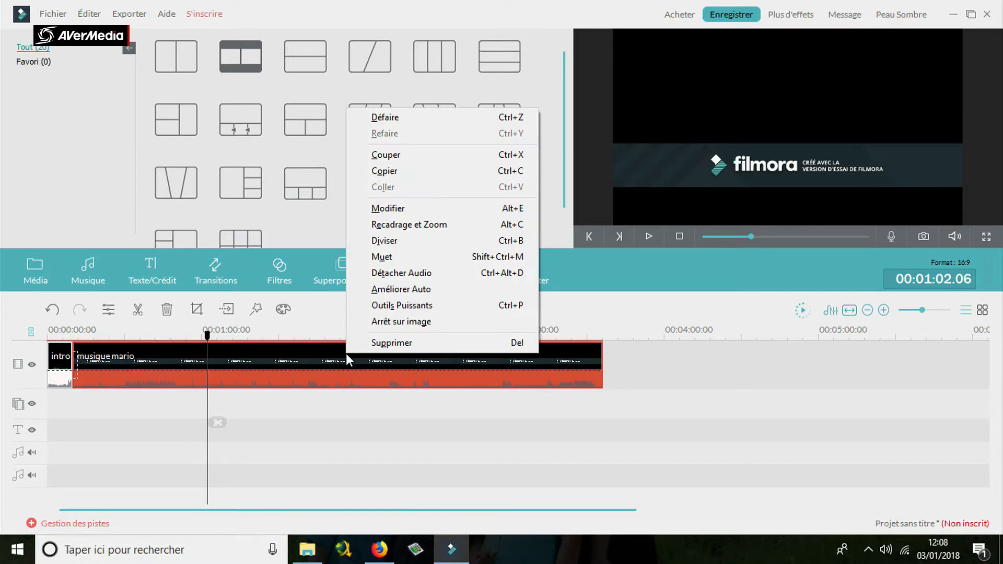
left_click(424, 256)
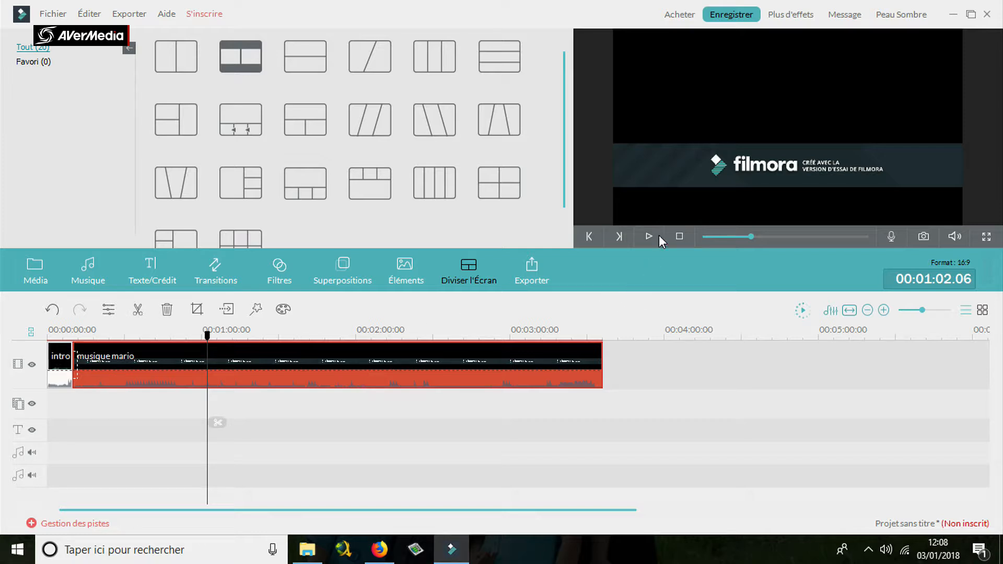
left_click(645, 236)
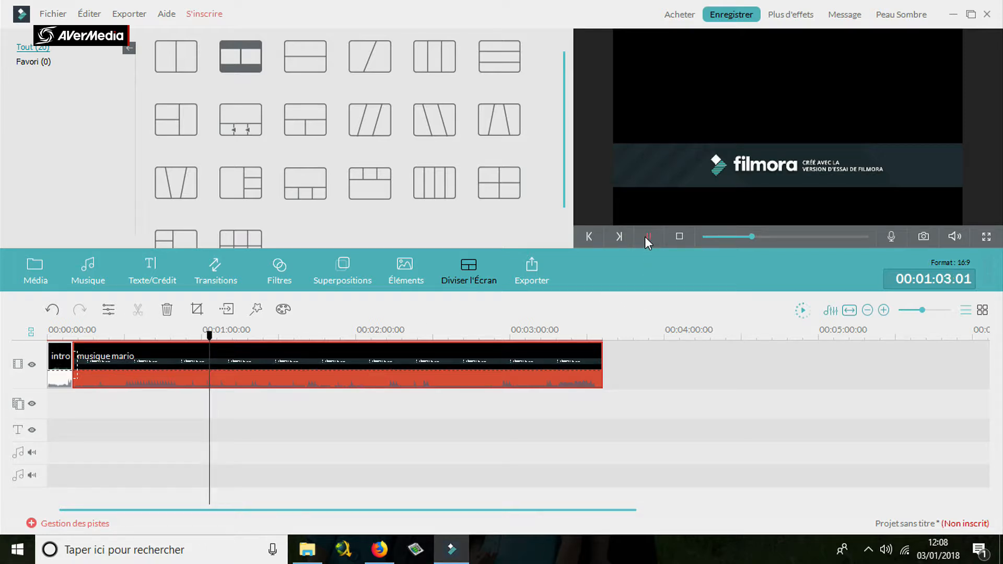
left_click(644, 236)
right_click(483, 360)
left_click(548, 264)
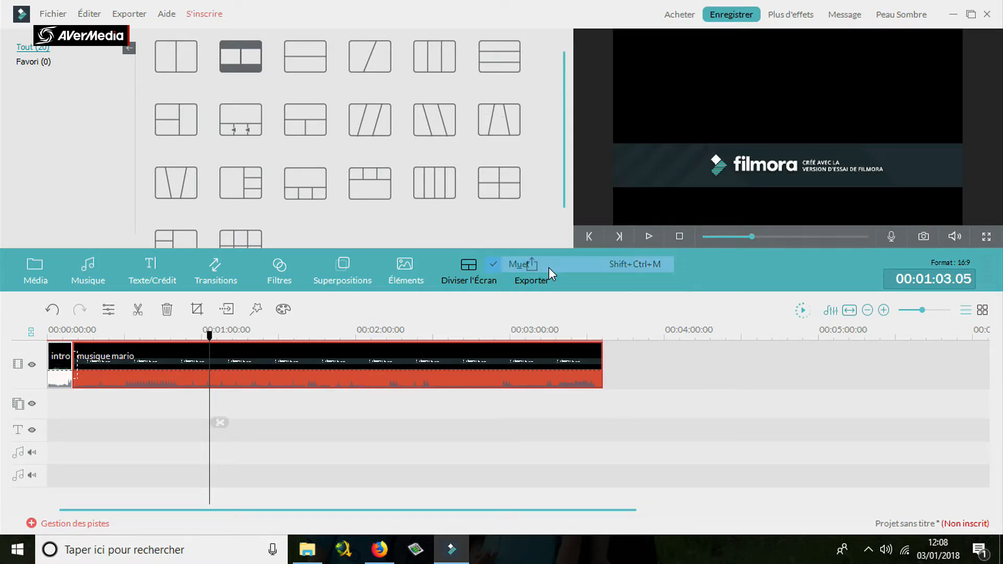
Try speeds of 99.173 and 0.940 on the musique mario clip in its edit settings, and reset the adjustments.
right_click(522, 372)
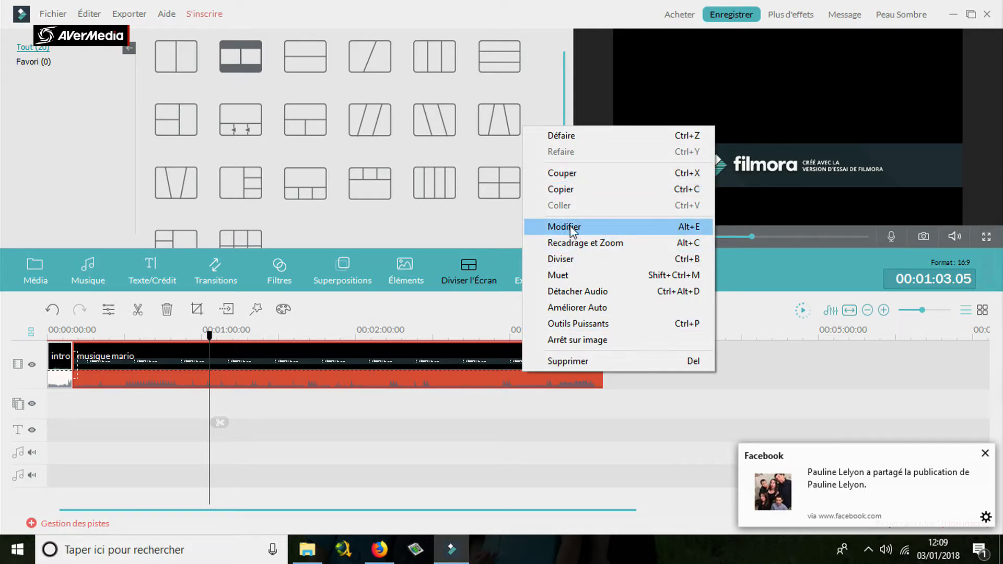
left_click(570, 226)
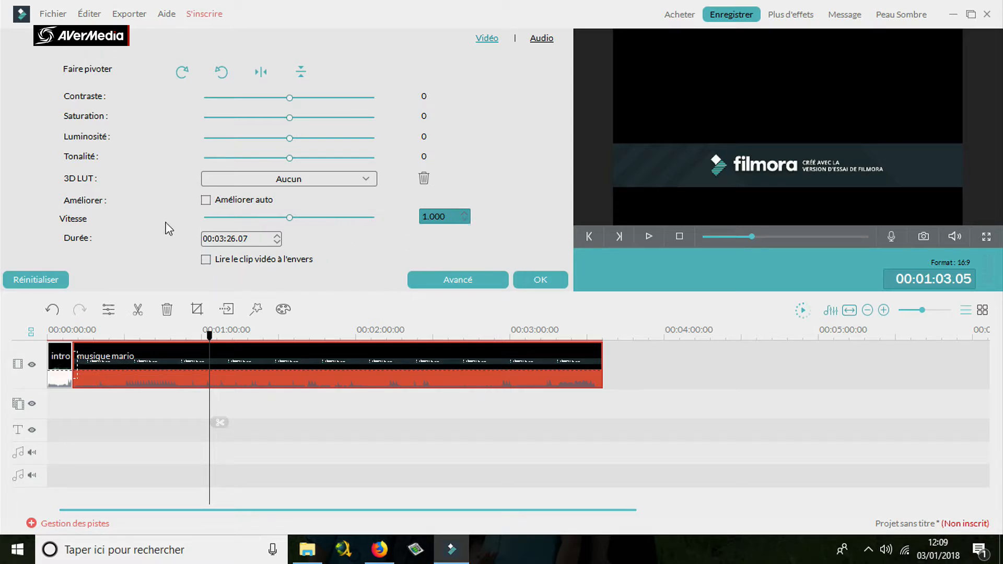
left_click_drag(291, 218, 405, 223)
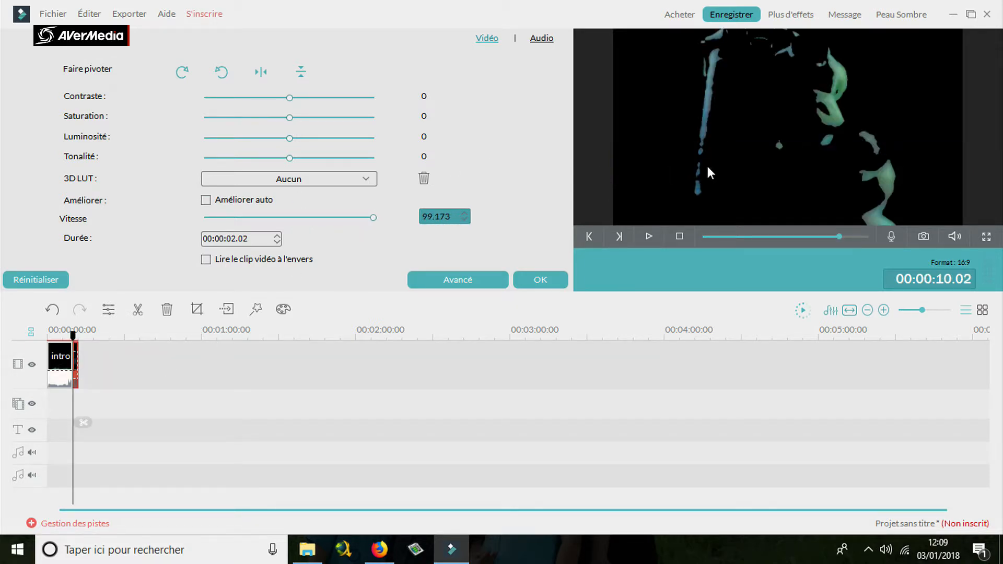
left_click(650, 236)
left_click_drag(373, 220, 288, 226)
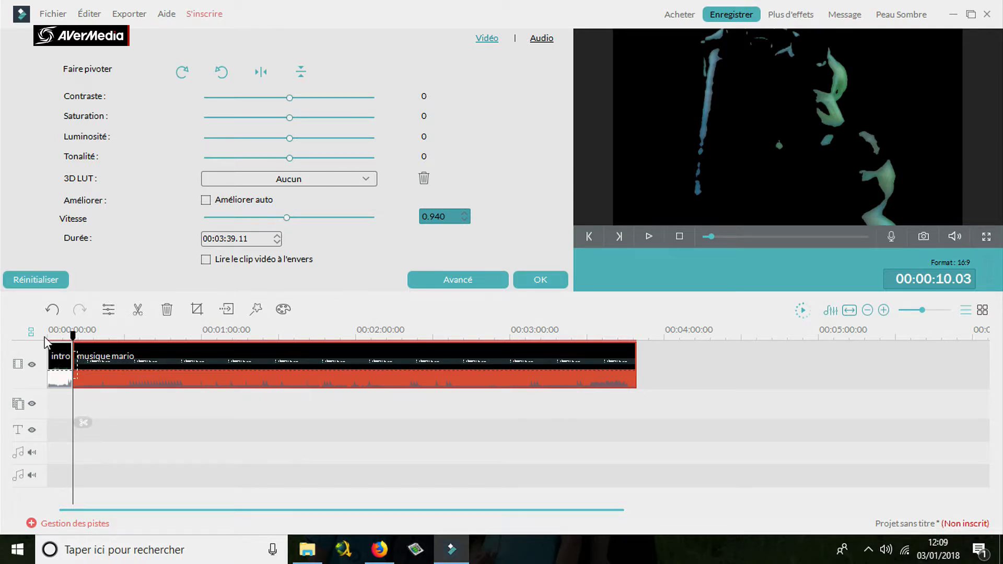
left_click(25, 276)
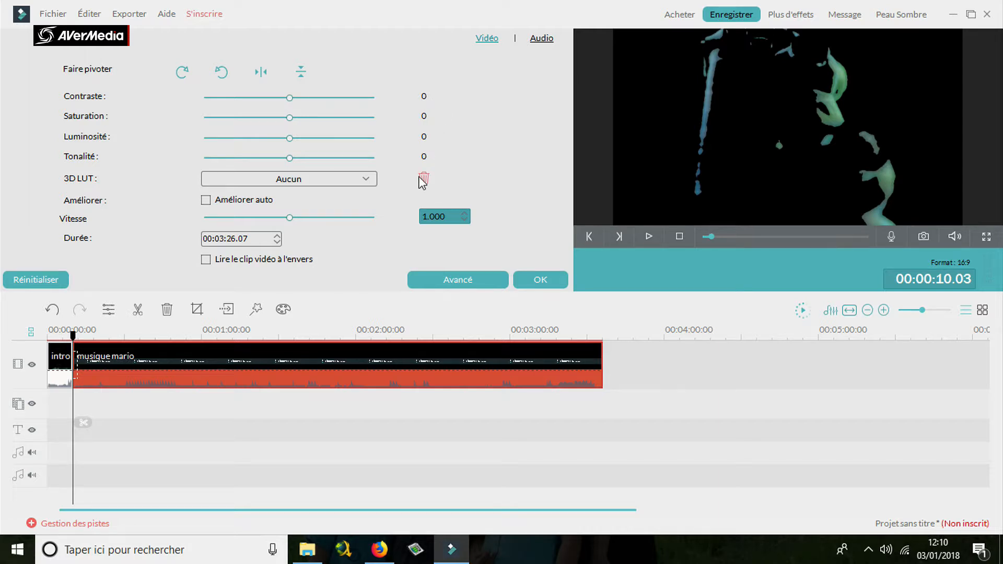
Check the clip's 3D LUT choices and try a Teinte adjustment in the advanced colour settings, closing them without applying it.
left_click(338, 184)
left_click(340, 179)
left_click(340, 179)
left_click(475, 252)
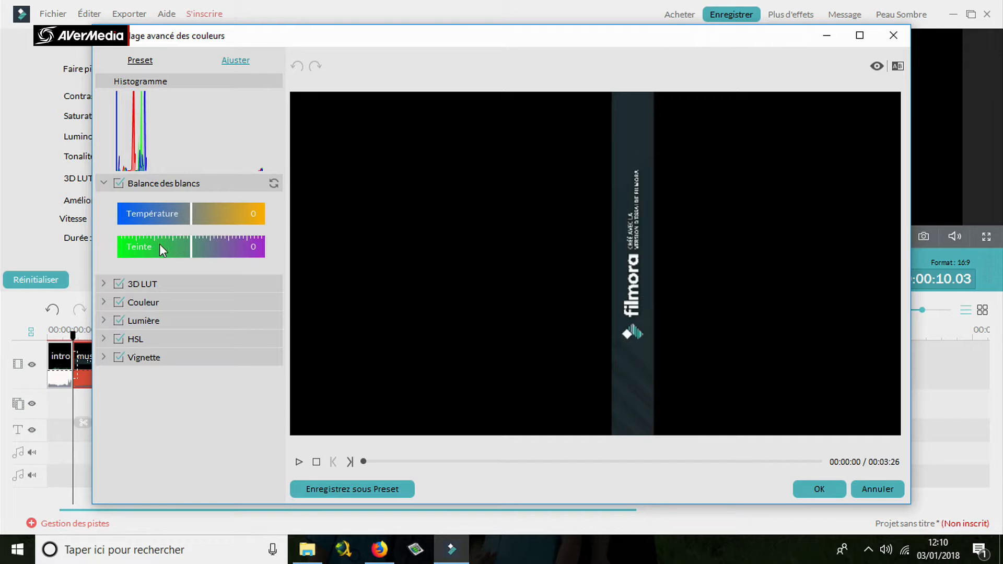
left_click_drag(159, 244, 190, 248)
left_click(892, 35)
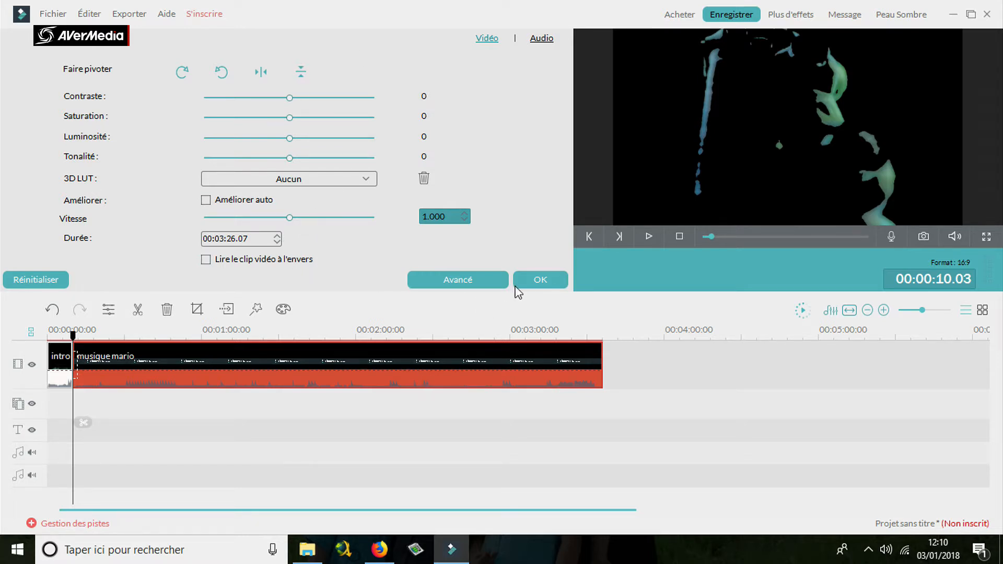
Close the clip settings, try splitting the musique mario clip at 00:03:12.07, and undo the split.
left_click(534, 277)
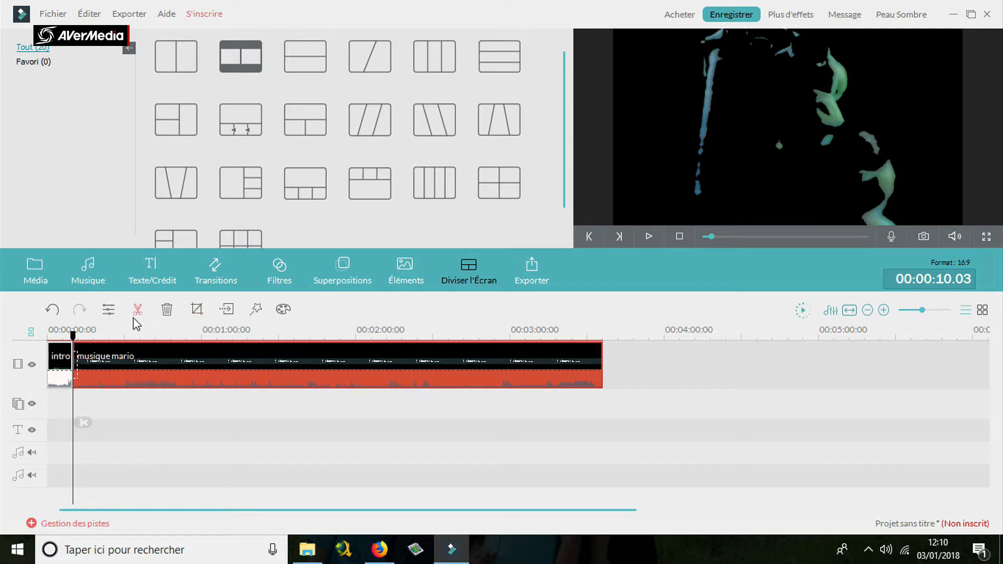
left_click_drag(73, 335, 541, 308)
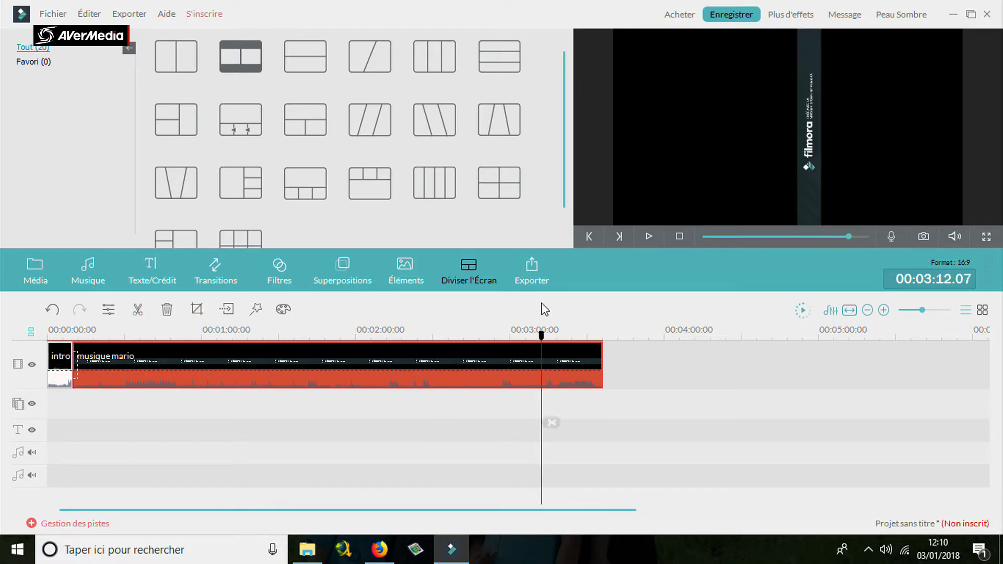
left_click(139, 311)
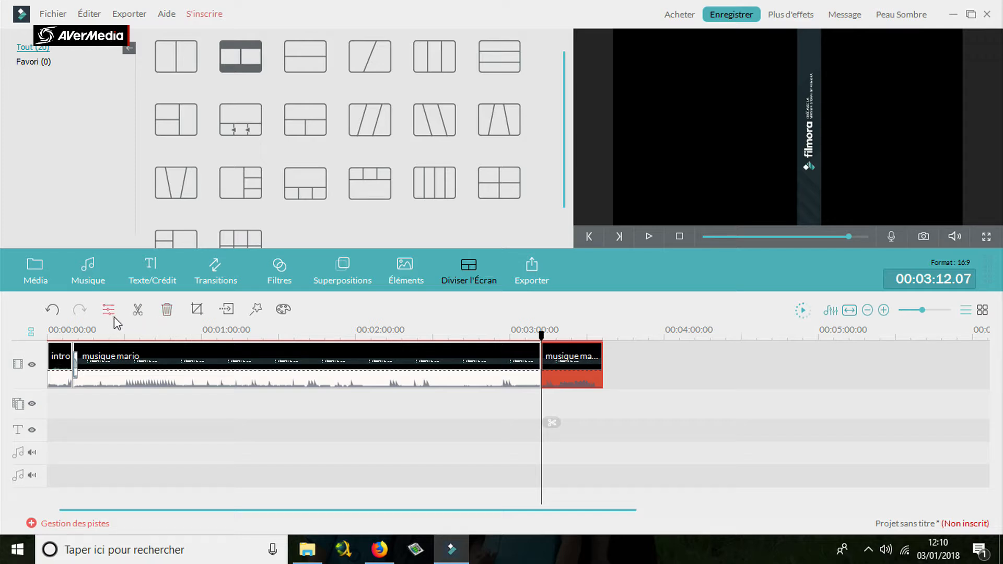
left_click(55, 311)
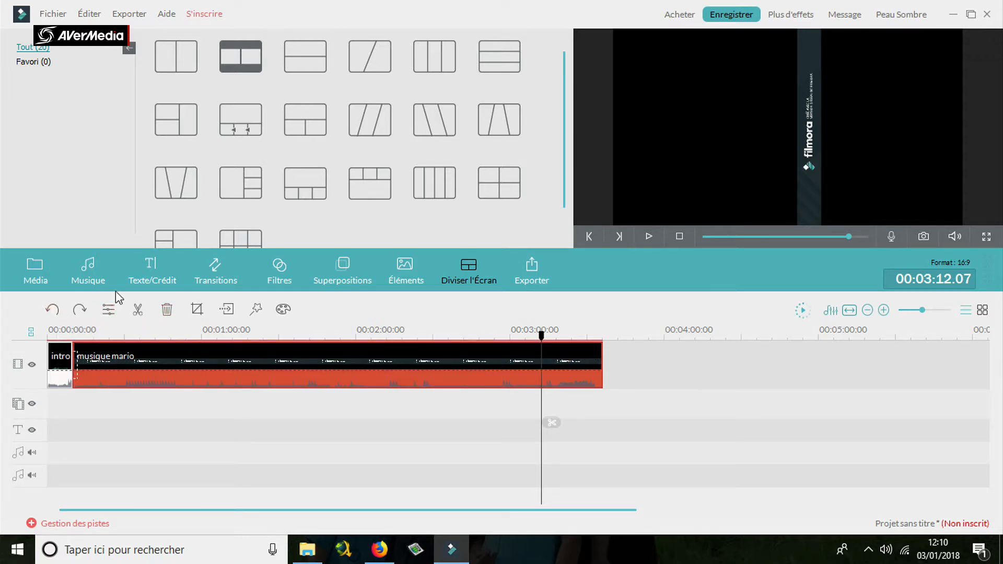
View the musique mario clip's edit settings and its Recadrage et Zoom options, keeping the 16:9 crop.
left_click(108, 309)
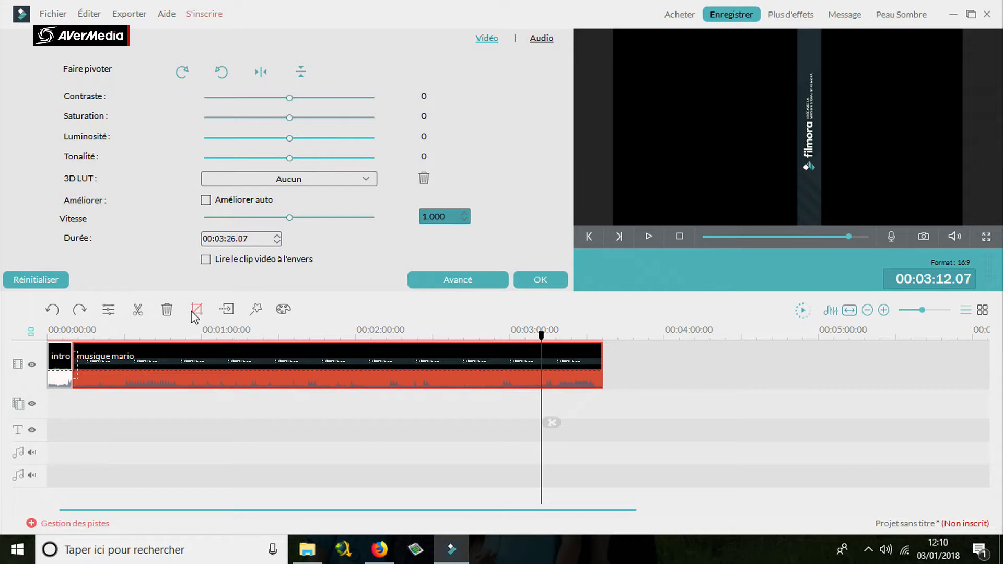
left_click(196, 310)
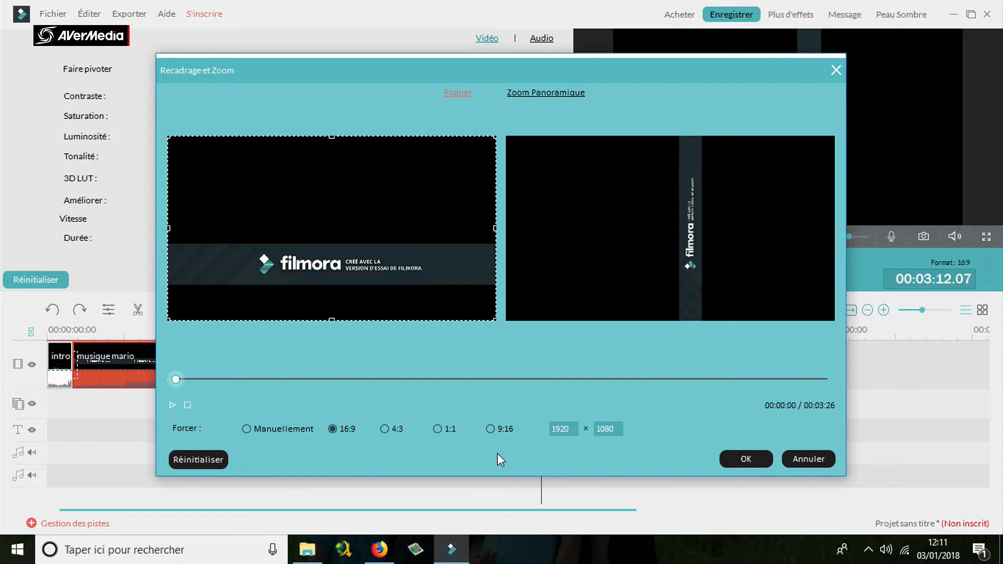
left_click(752, 464)
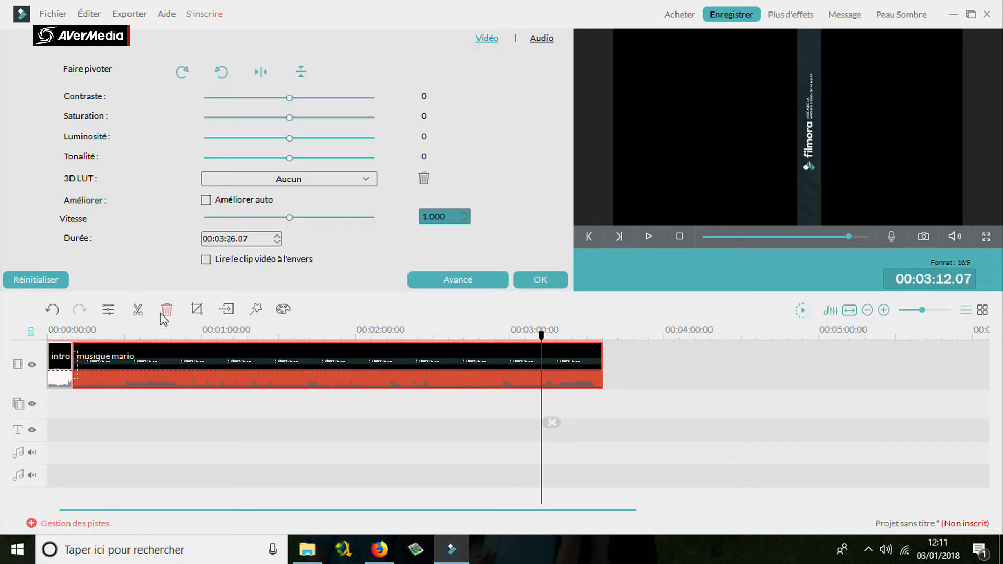
Insert a freeze frame into the musique mario clip at 00:03:12.07, delete it, and close the photo settings.
left_click(227, 310)
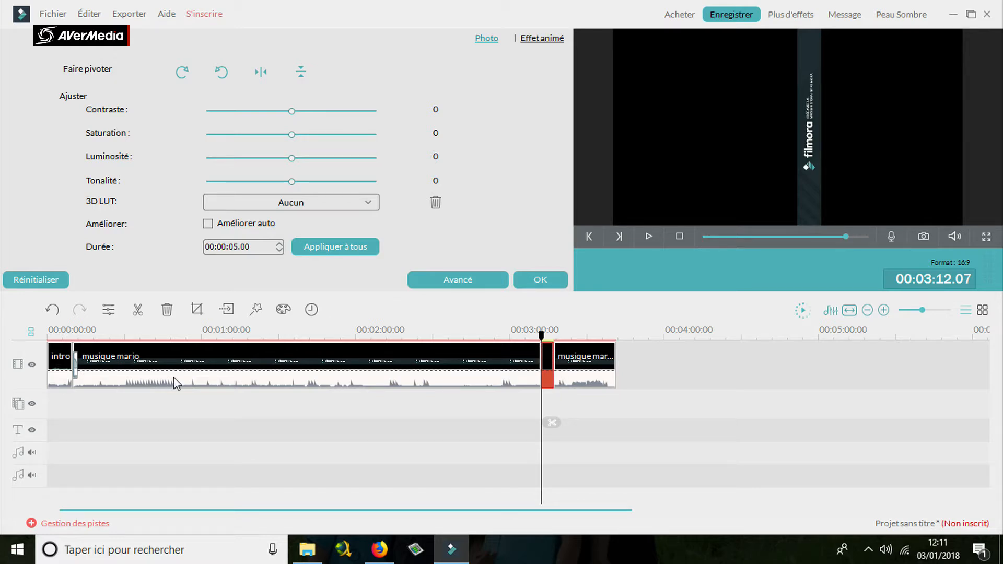
left_click(167, 309)
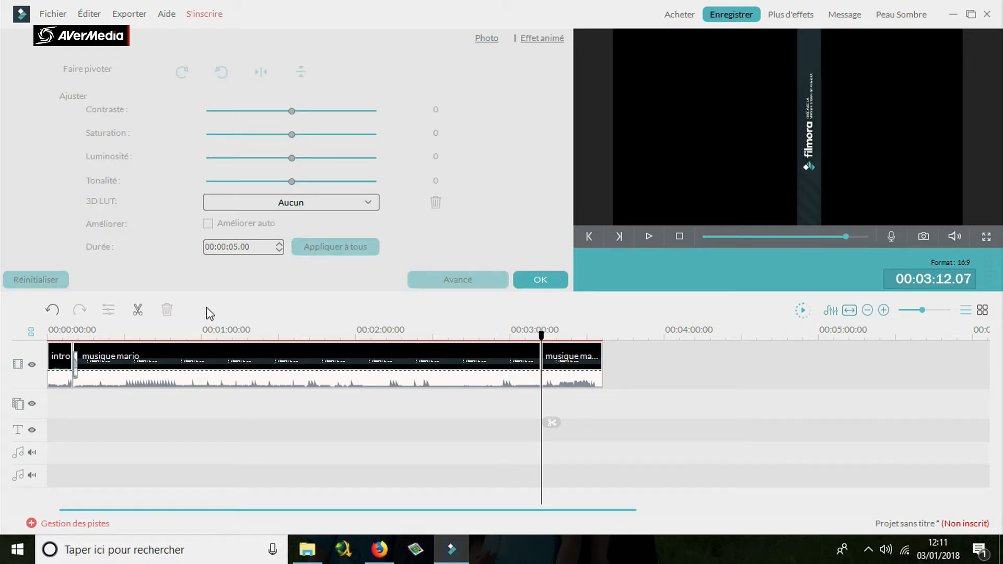
left_click(554, 278)
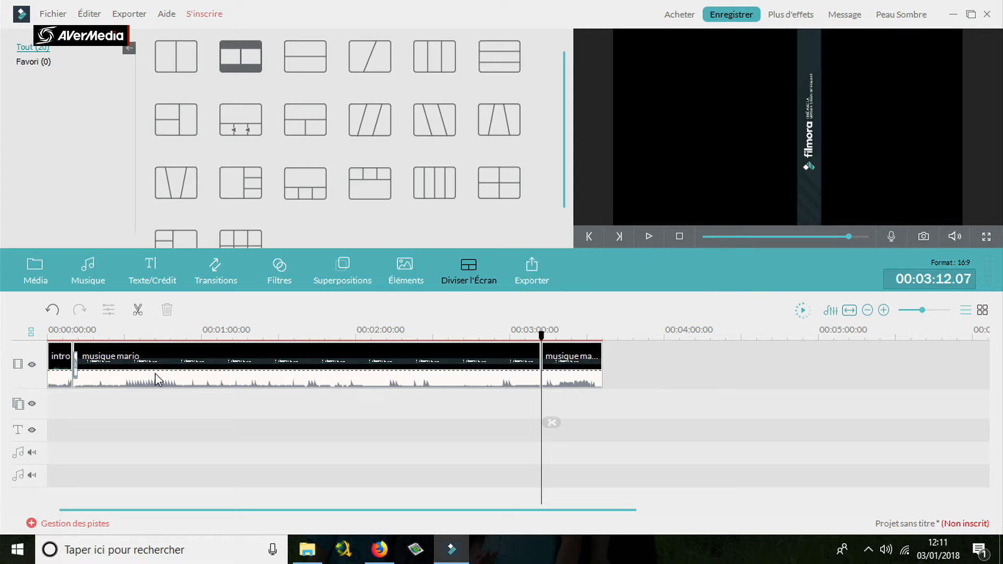
Try a mosaic over the Filmora watermark on the first musique mario clip, remove it, and check the Face Off choices without applying any.
left_click(538, 355)
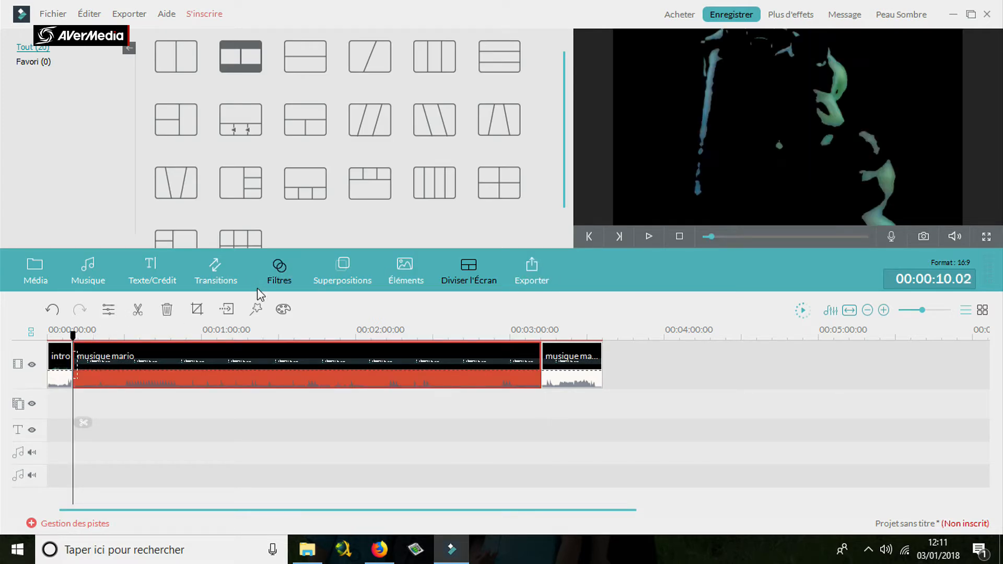
left_click(256, 309)
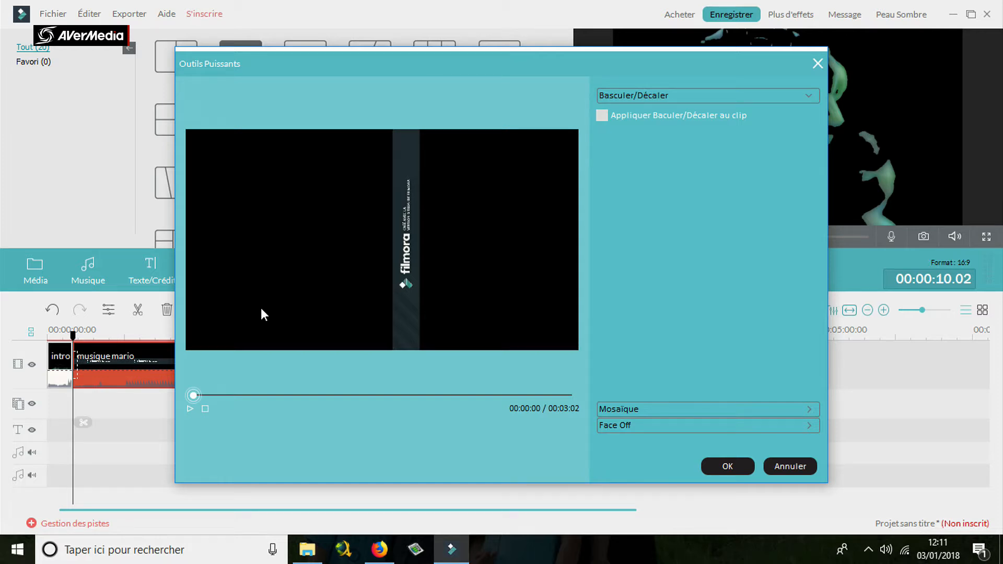
left_click(676, 409)
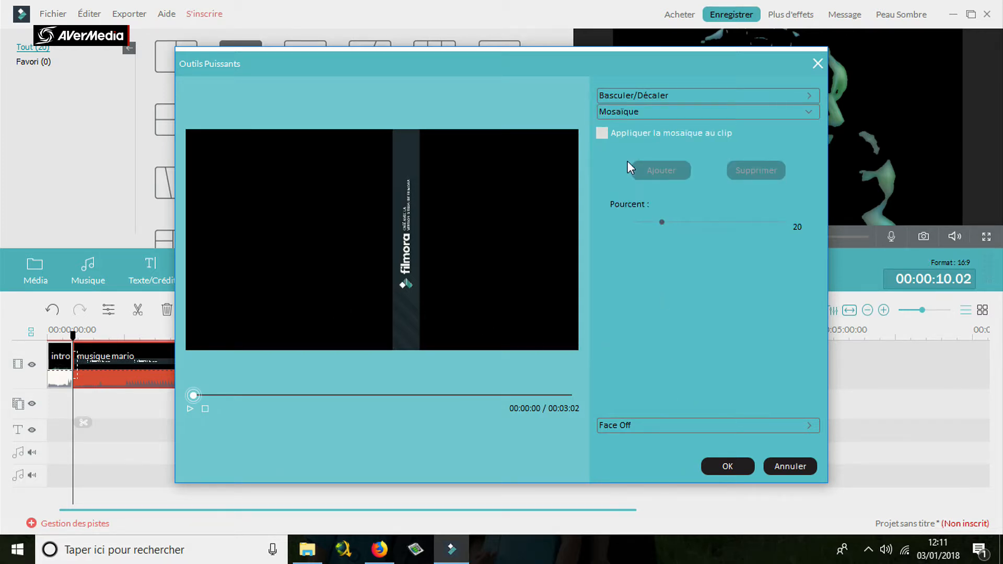
left_click(601, 133)
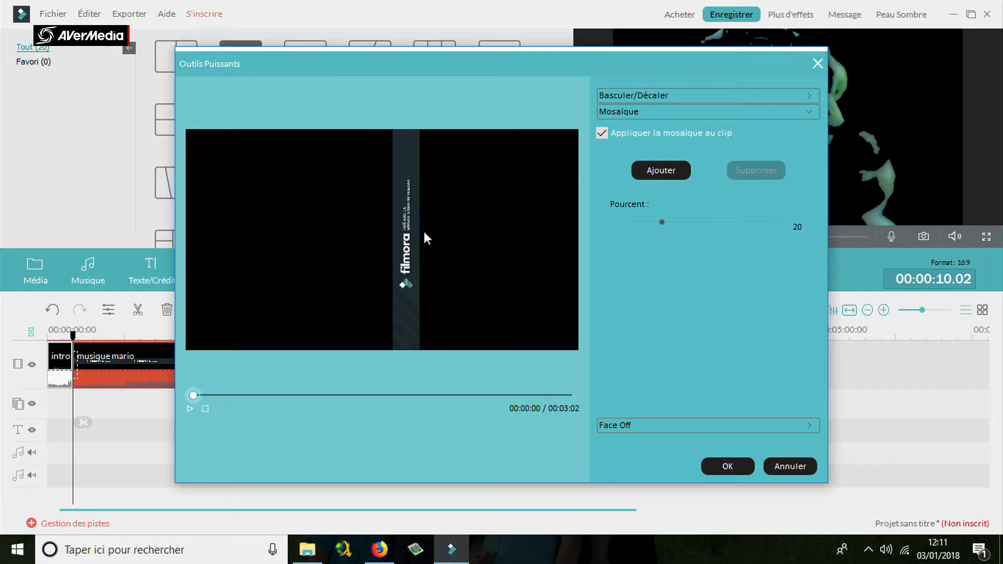
left_click(661, 170)
left_click_drag(393, 241, 408, 349)
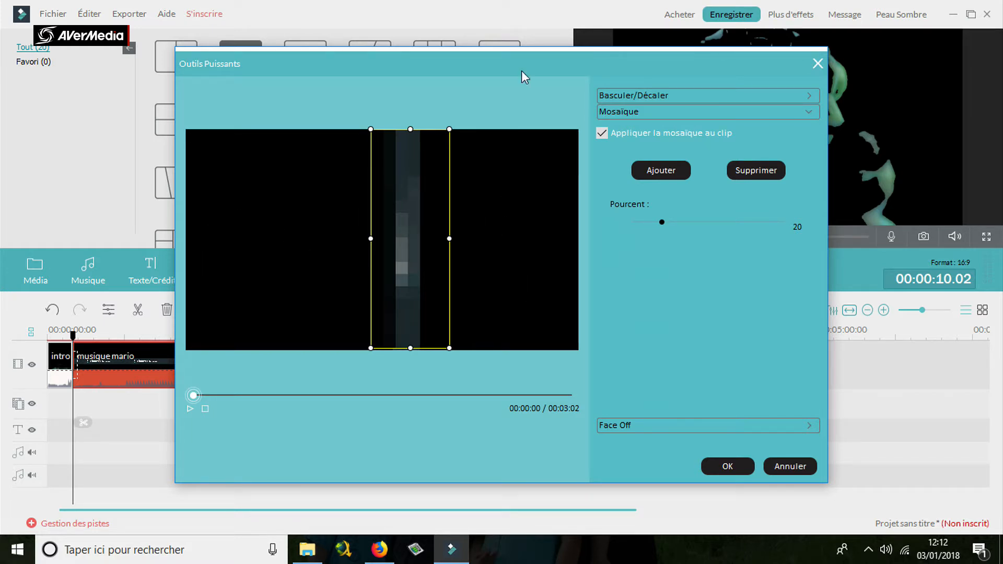
left_click(603, 132)
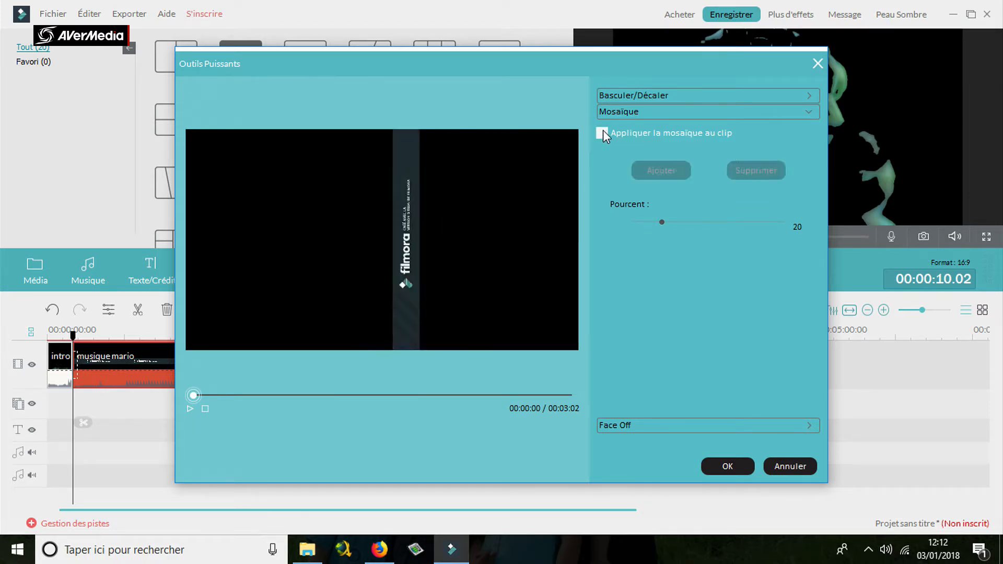
left_click(679, 426)
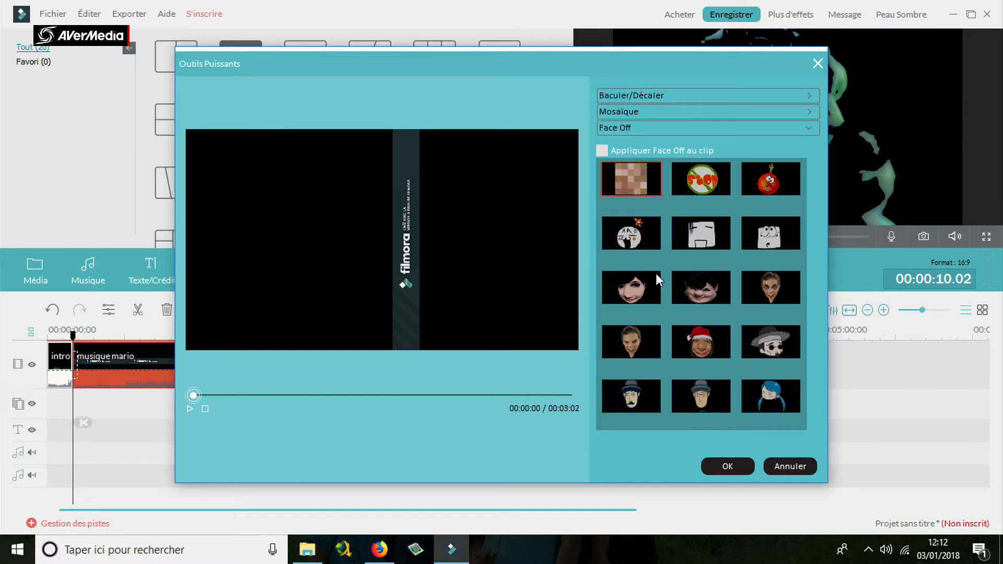
left_click(777, 471)
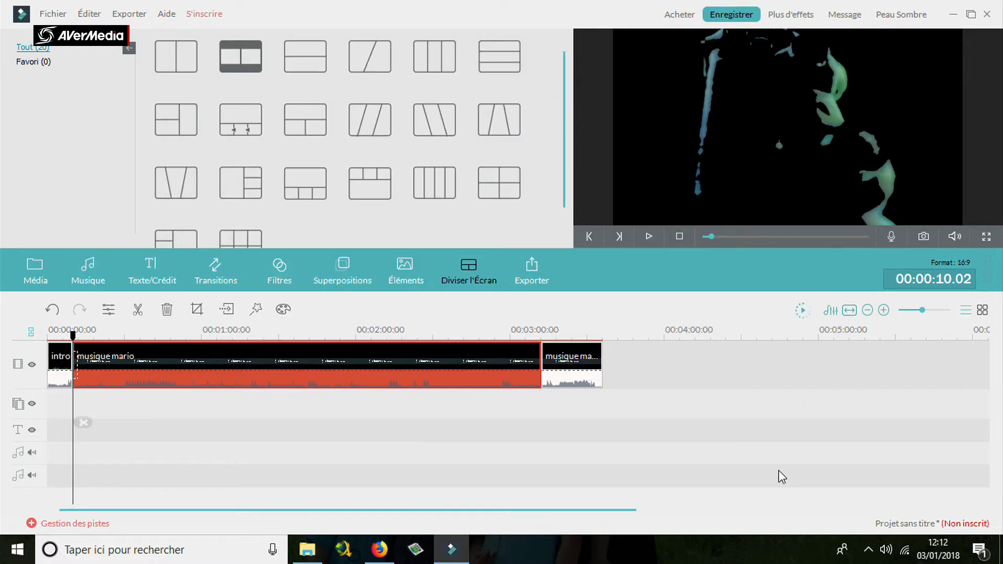
View the advanced colour settings for the first musique mario clip and close them without adjustments.
left_click(283, 308)
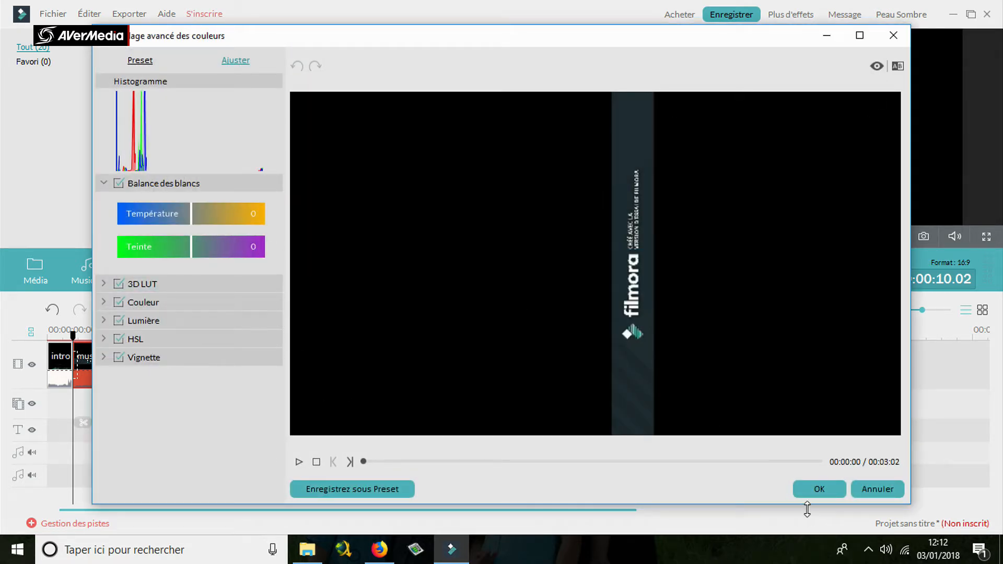
left_click(815, 491)
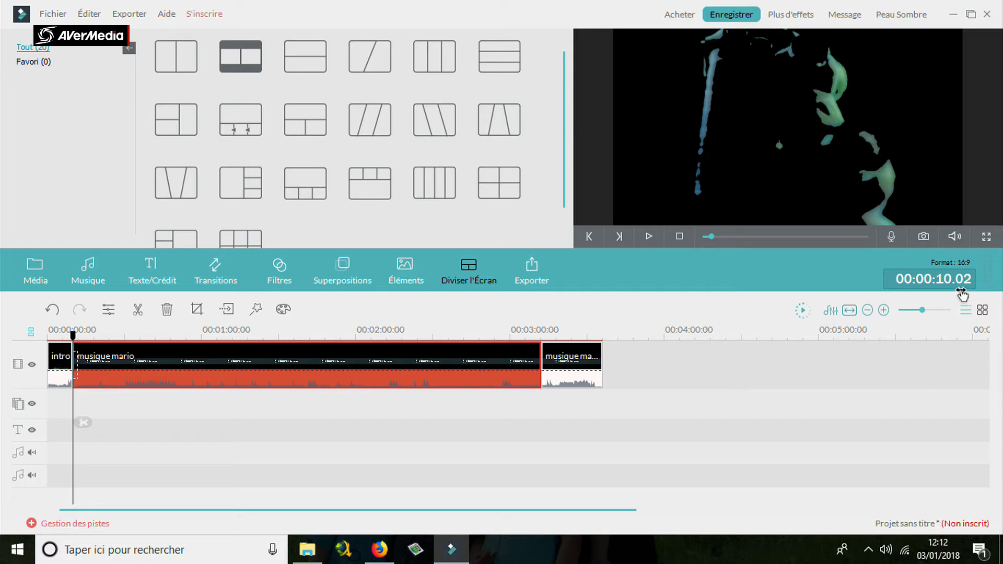
Move the playhead to 00:00:11.17 and zoom the timeline to show the whole project.
mouse_move(955, 286)
left_mouse_down()
mouse_move(942, 286)
mouse_move(956, 286)
left_mouse_up()
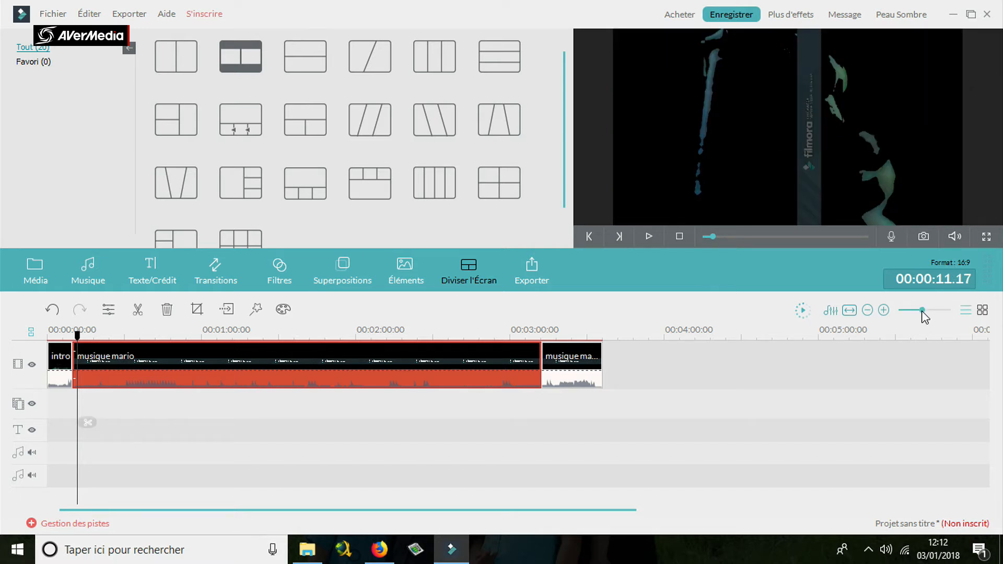
mouse_move(921, 311)
left_mouse_down()
mouse_move(909, 310)
mouse_move(924, 307)
left_mouse_up()
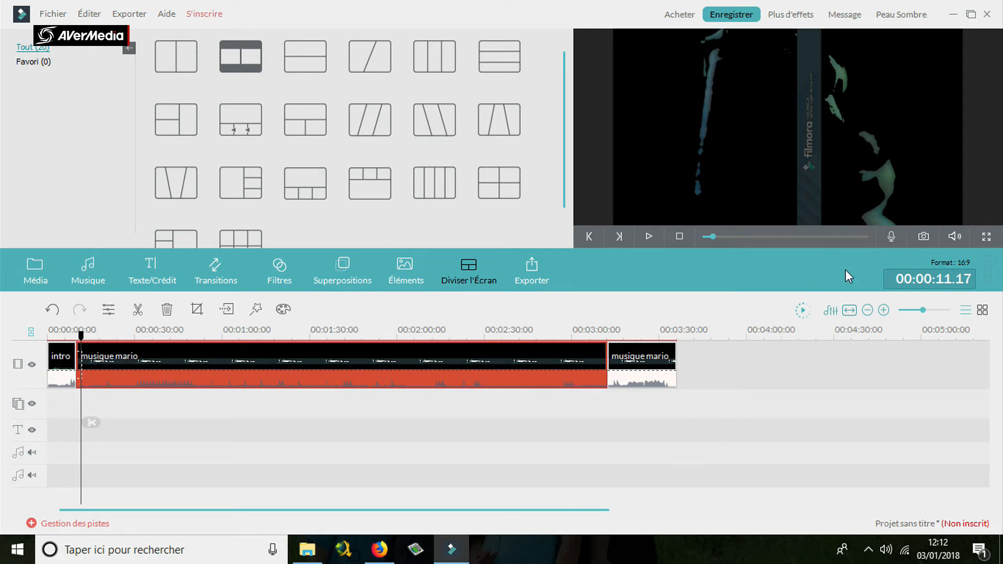
left_click(848, 311)
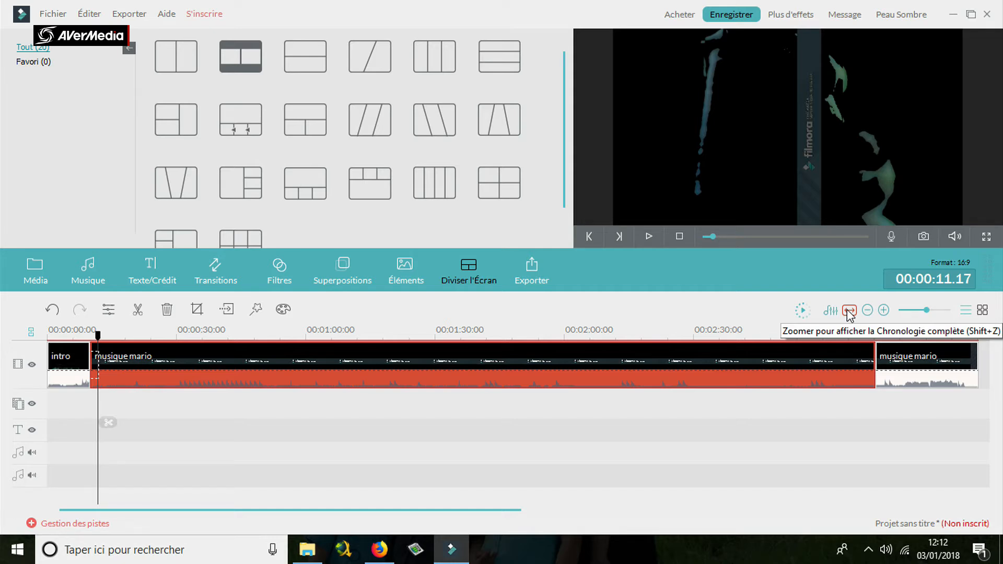
View the audio mixer without changing levels, and start a preview render of the timeline, cancelling it.
left_click(831, 312)
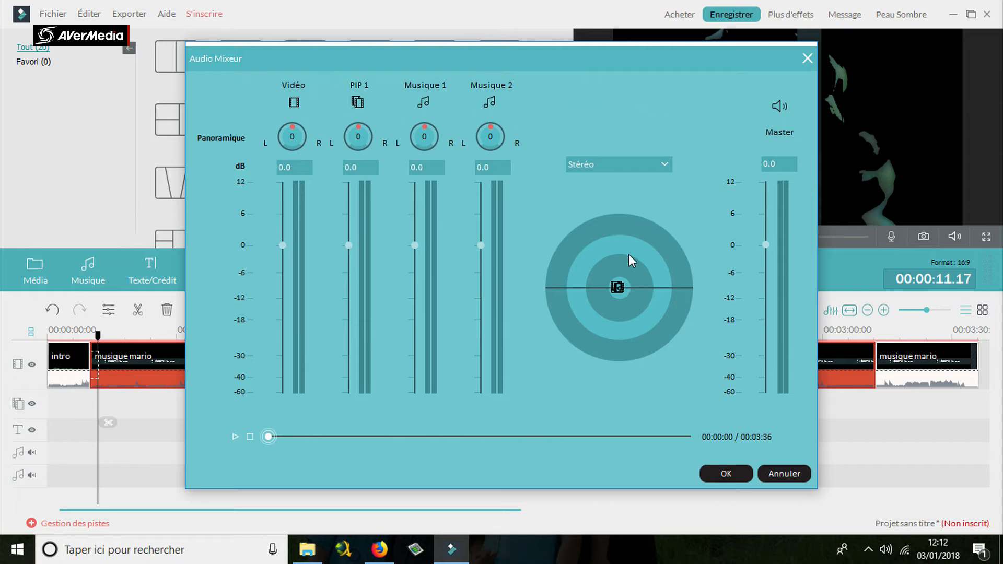
left_click(733, 475)
left_click(801, 310)
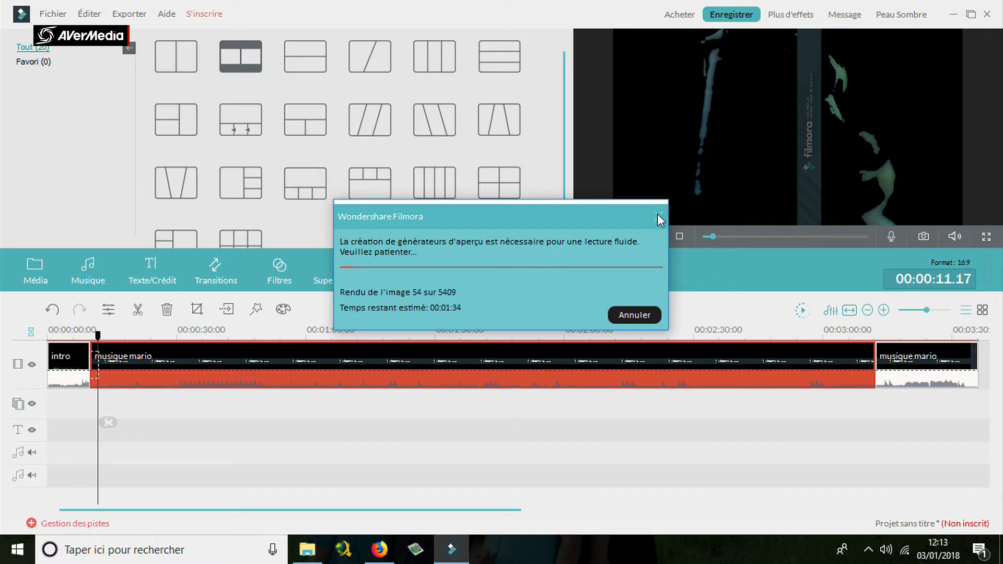
left_click(635, 316)
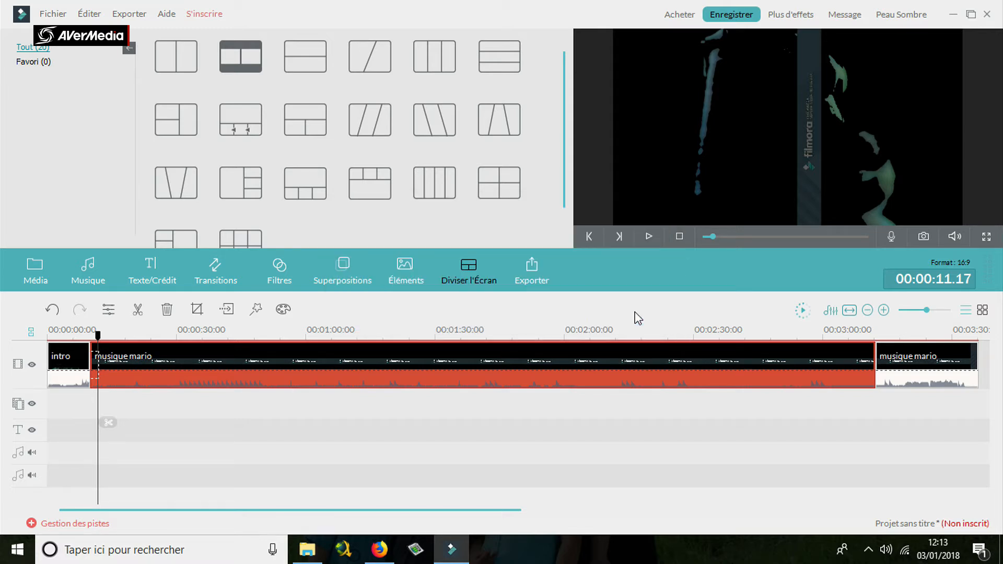
Check the storyboard layout with the media library shown, undo the last change and return to the timeline layout.
left_click(980, 312)
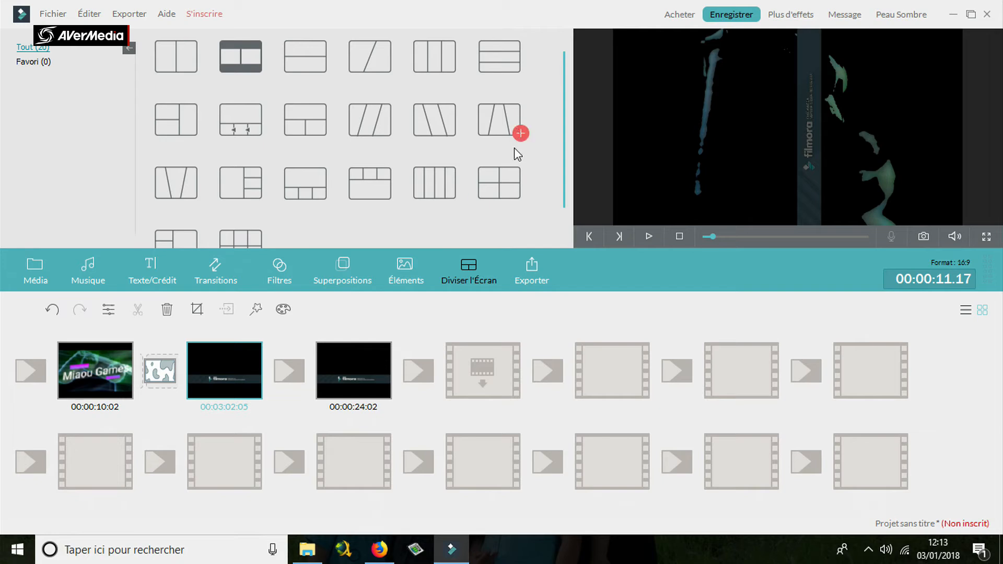
left_click(51, 260)
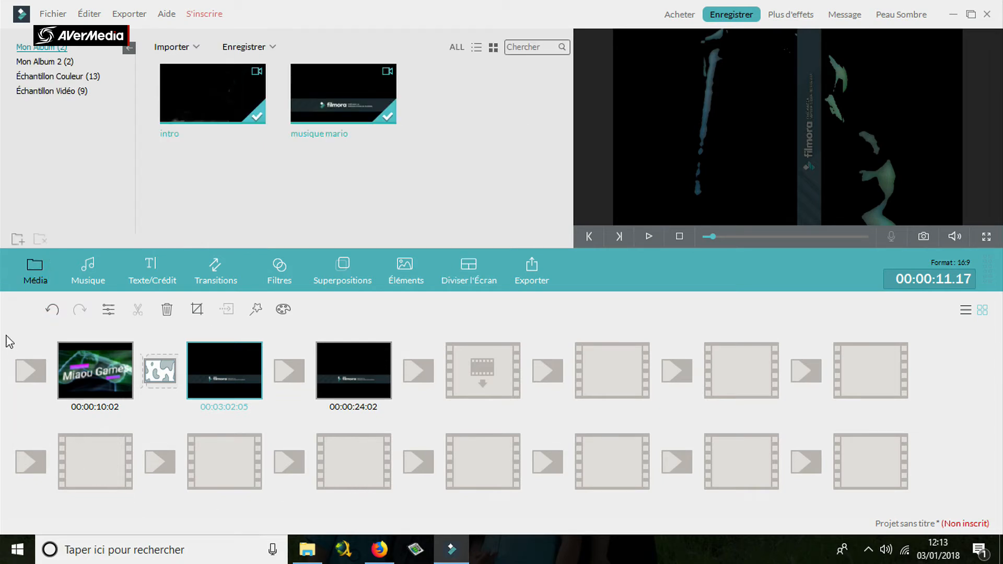
left_click(52, 309)
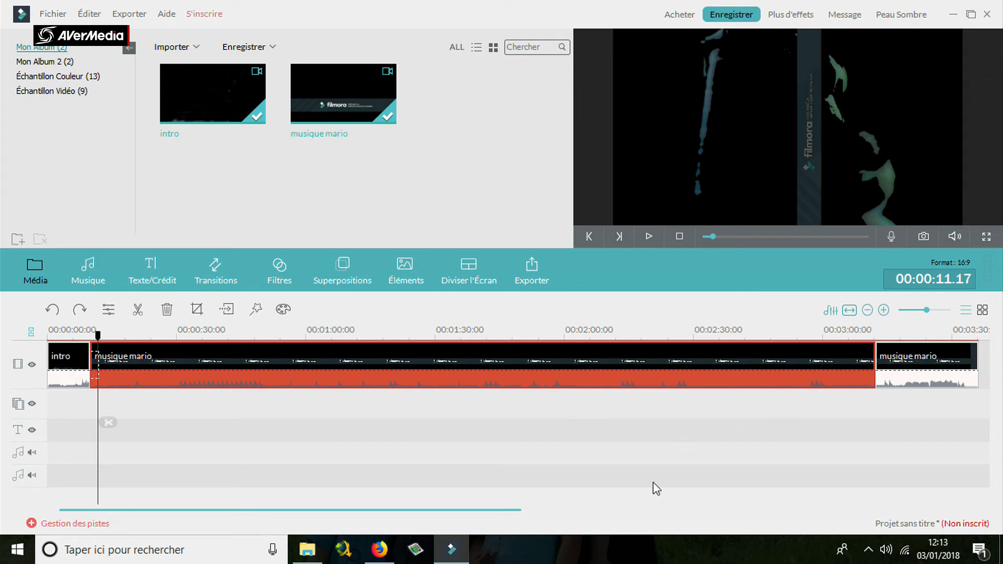
Open the export options past the trial notice and view the device, YouTube, Facebook, Vimeo and DVD output settings.
left_click(533, 270)
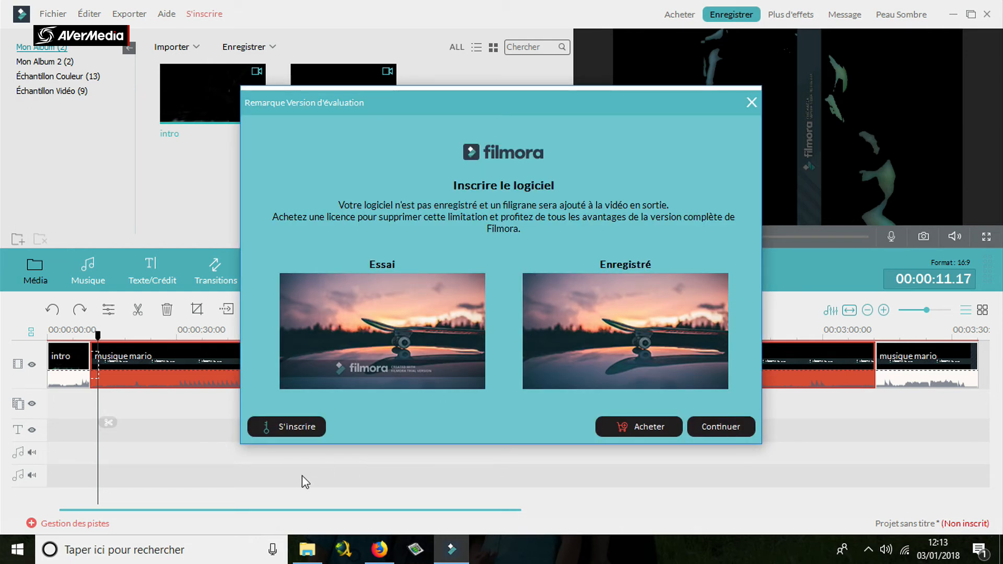
left_click(730, 424)
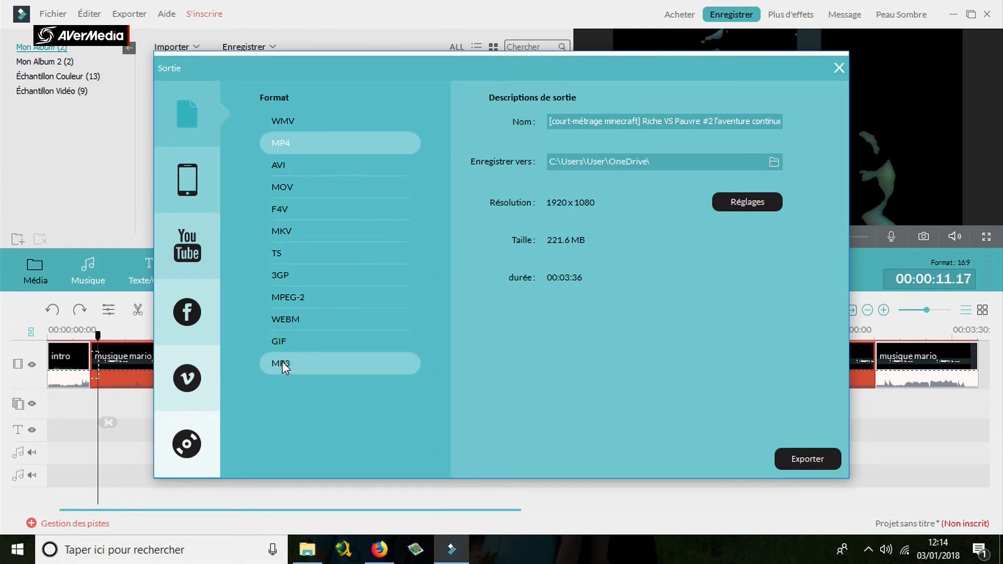
left_click(201, 199)
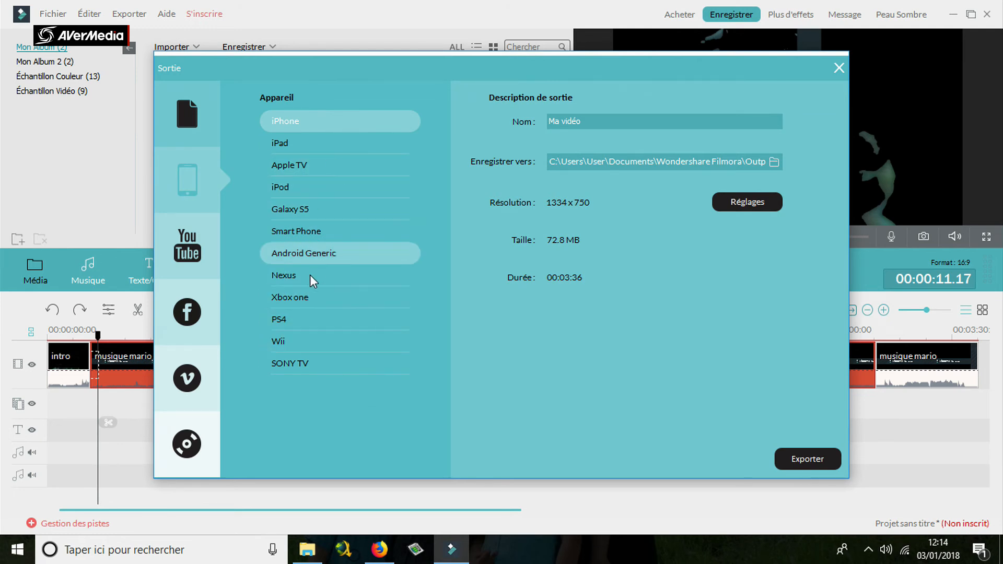
left_click(187, 245)
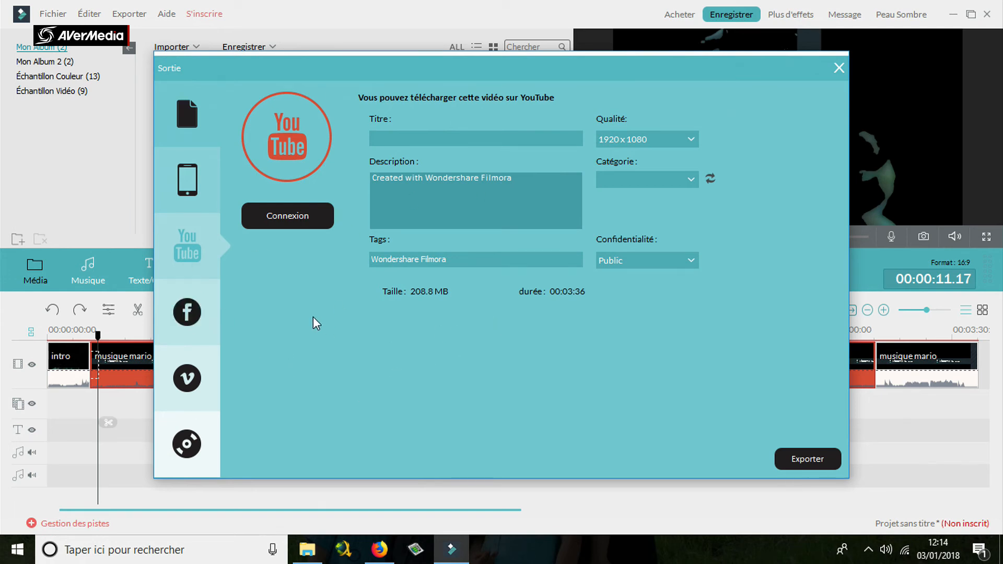
left_click(170, 319)
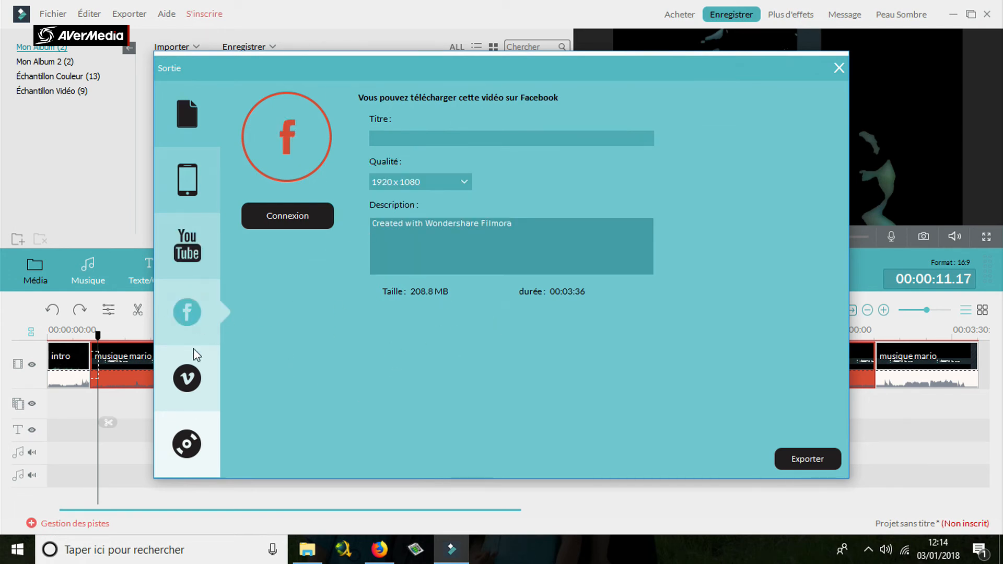
left_click(195, 369)
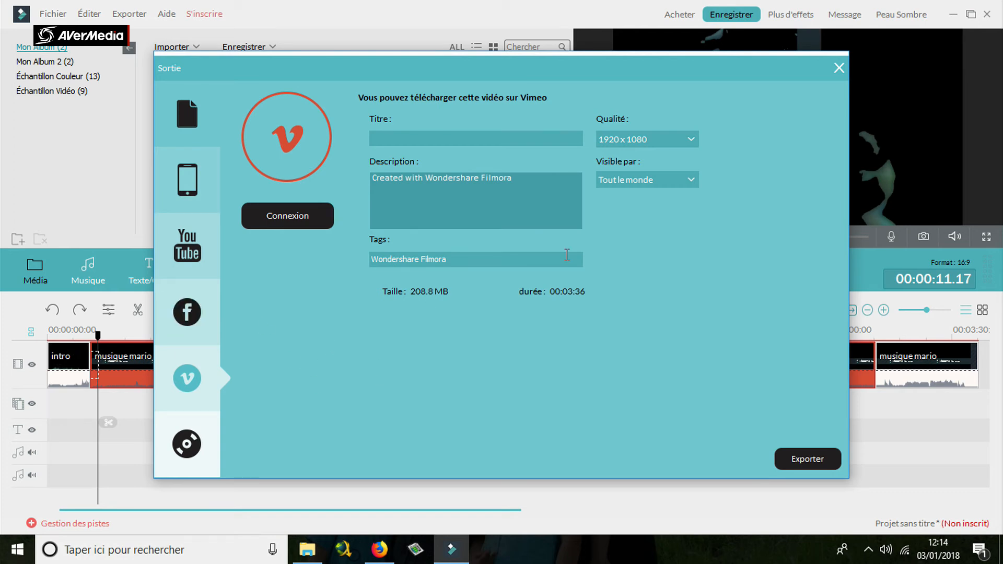
left_click(180, 444)
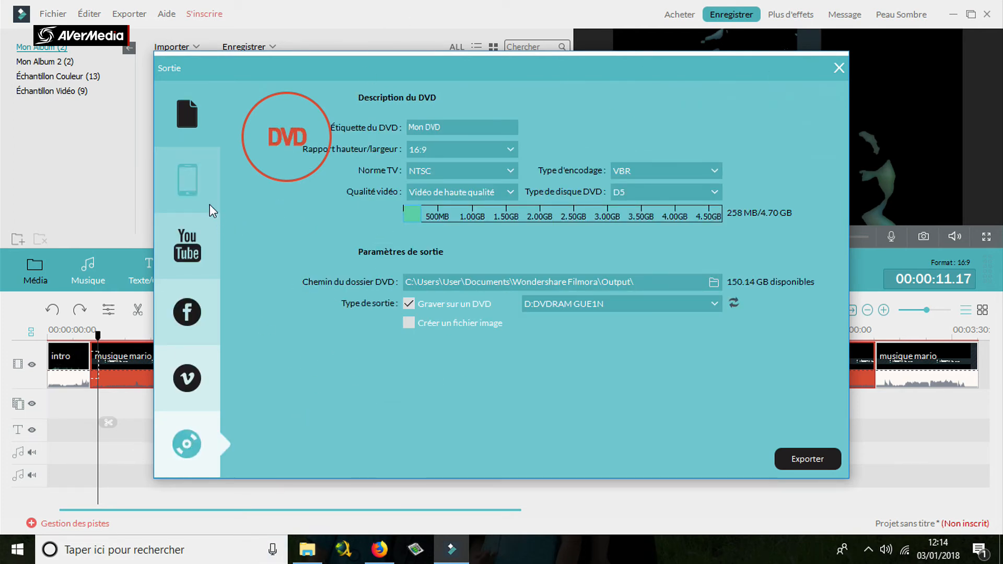
Return to the file format export options and view the MP4 encoding settings, accepting them without changes.
left_click(167, 170)
left_click(183, 118)
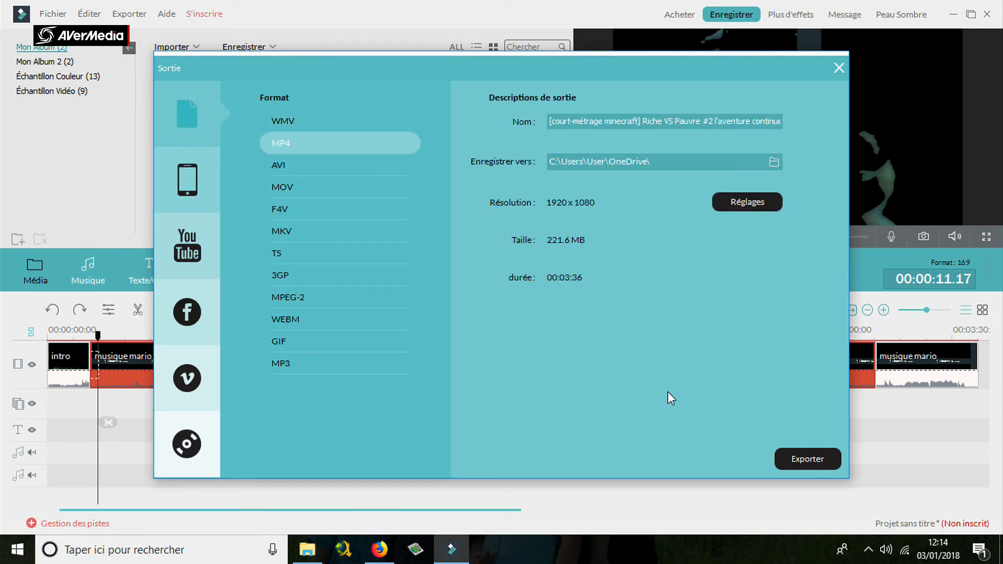
left_click(726, 202)
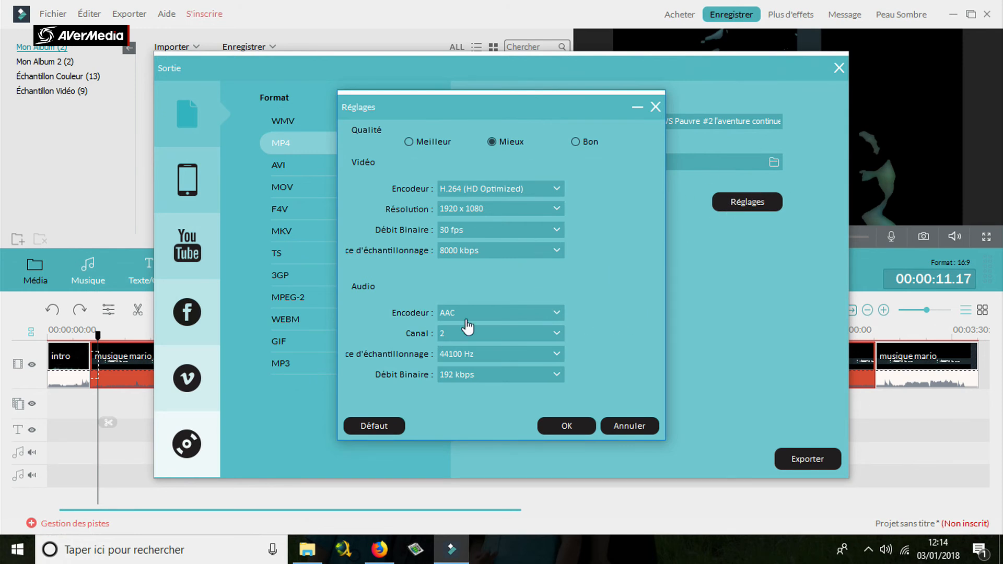
left_click(567, 426)
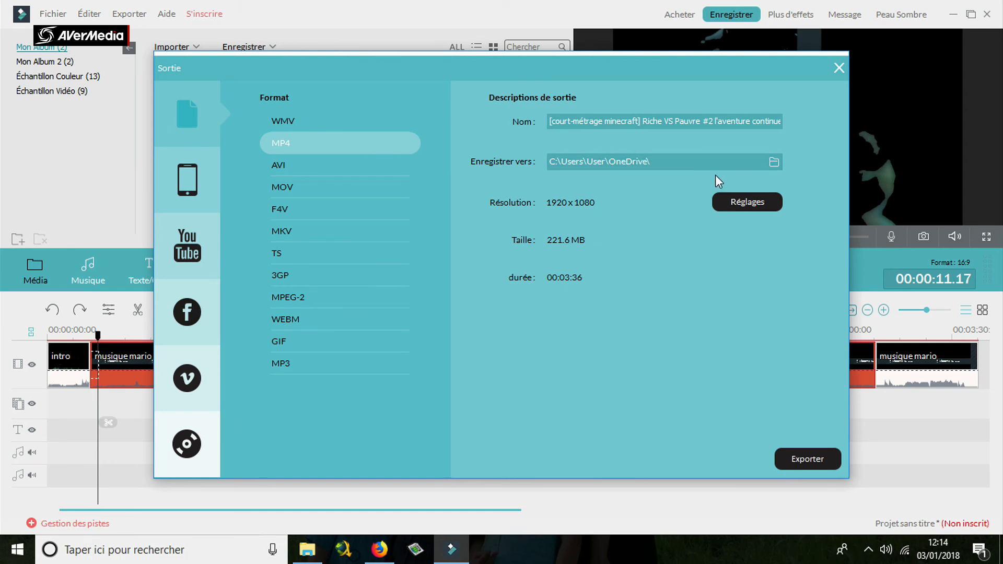
Choose OneDrive as the destination folder for the MP4 export, and close the output window without exporting.
left_click(778, 164)
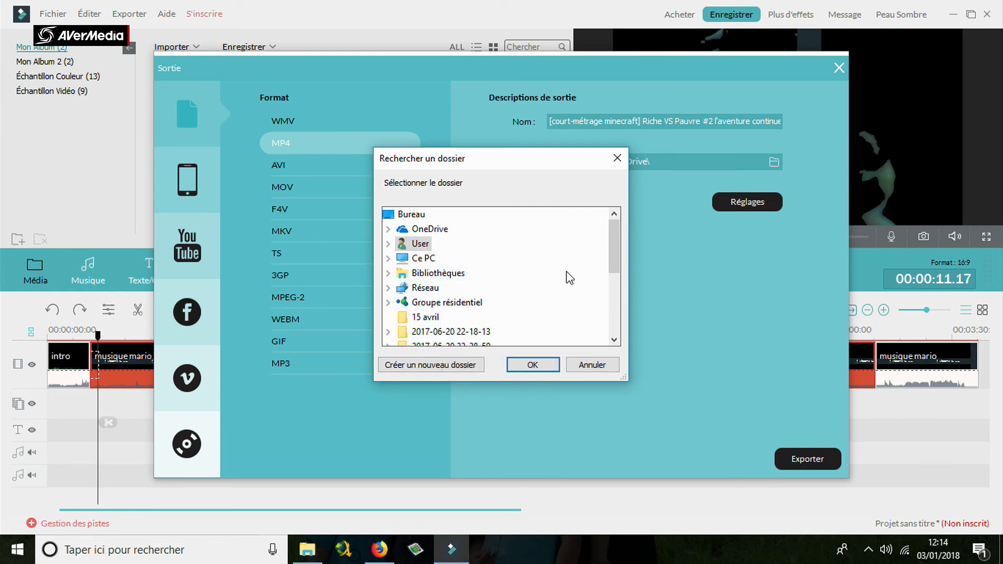
left_click_drag(613, 265, 614, 219)
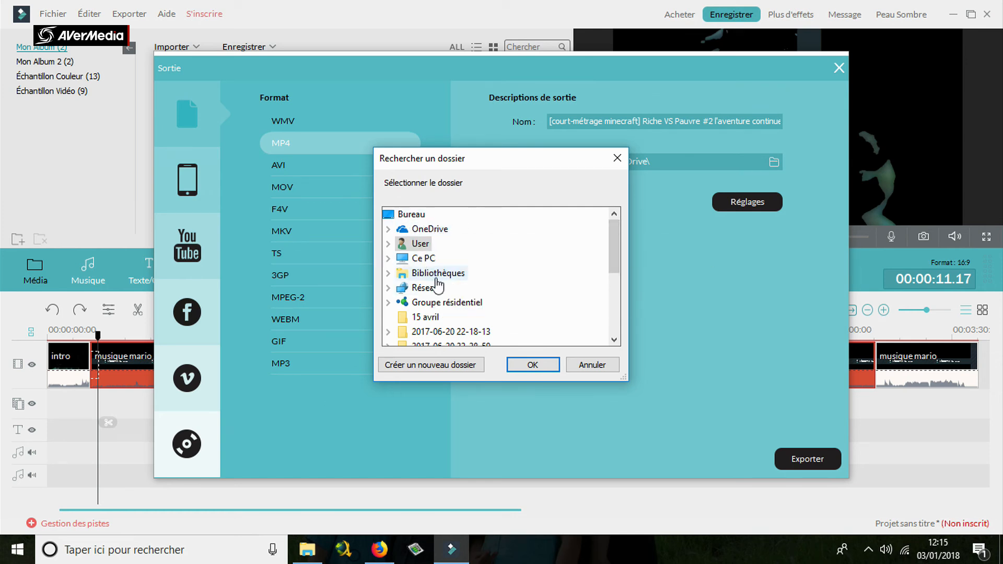
left_click(439, 230)
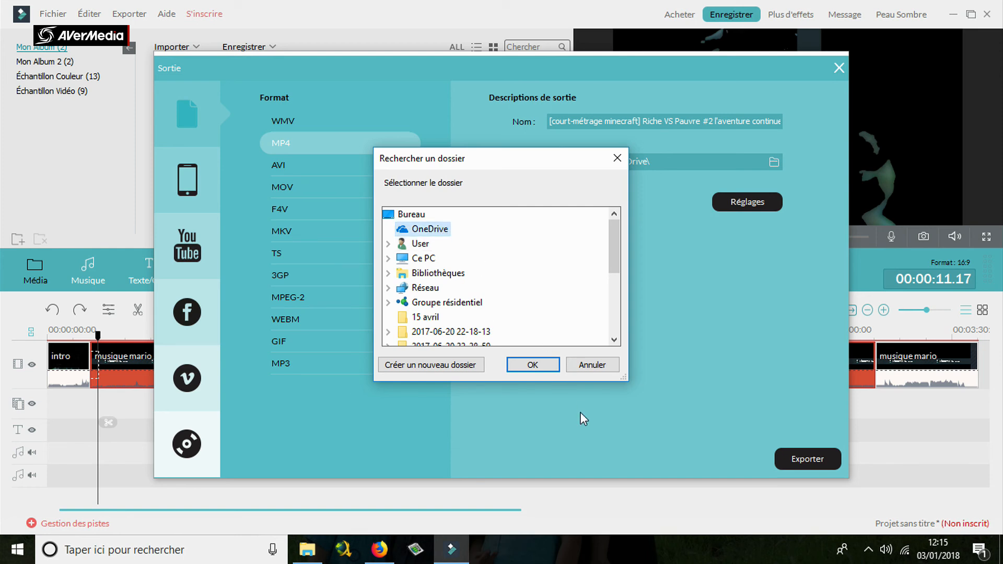
left_click(544, 365)
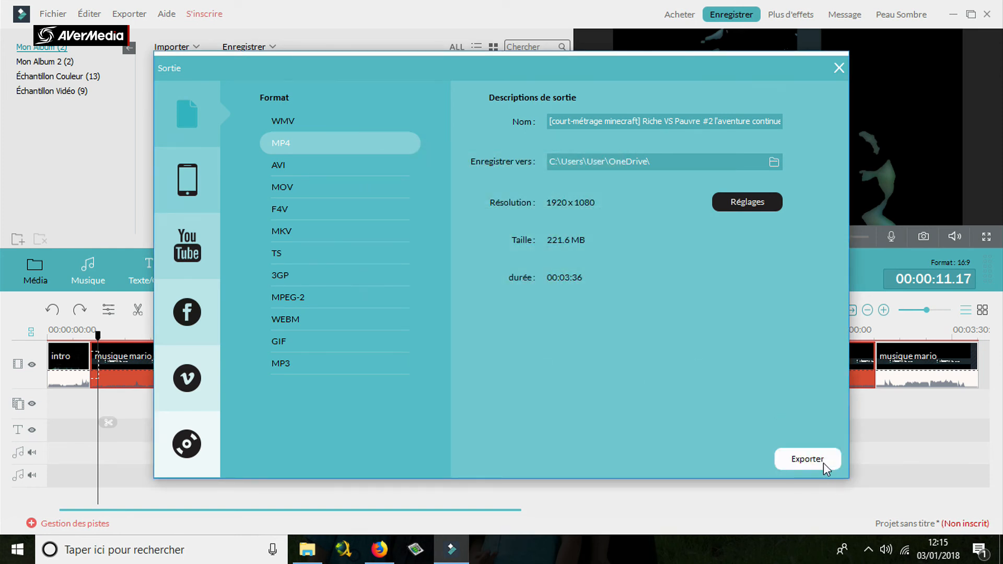
left_click(839, 67)
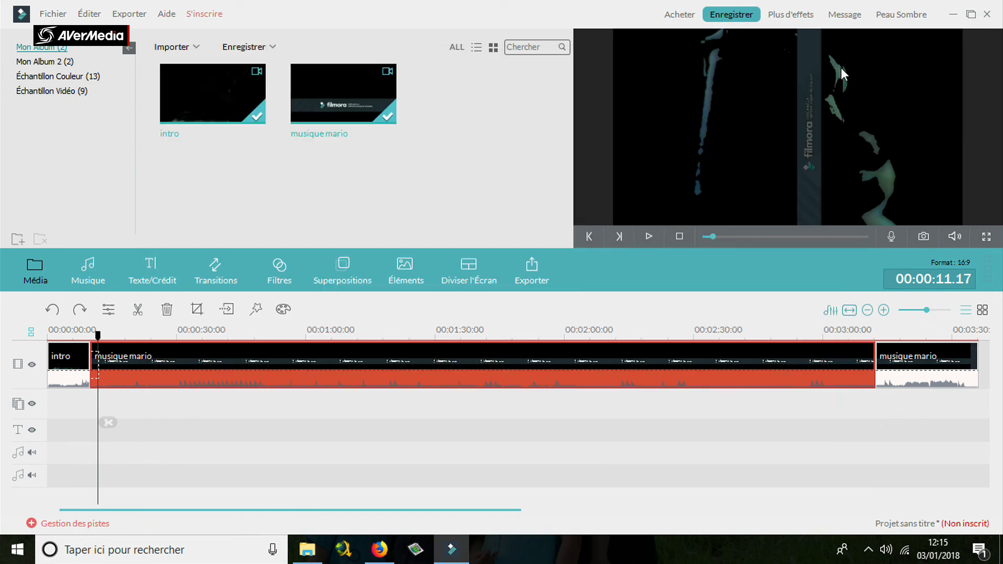